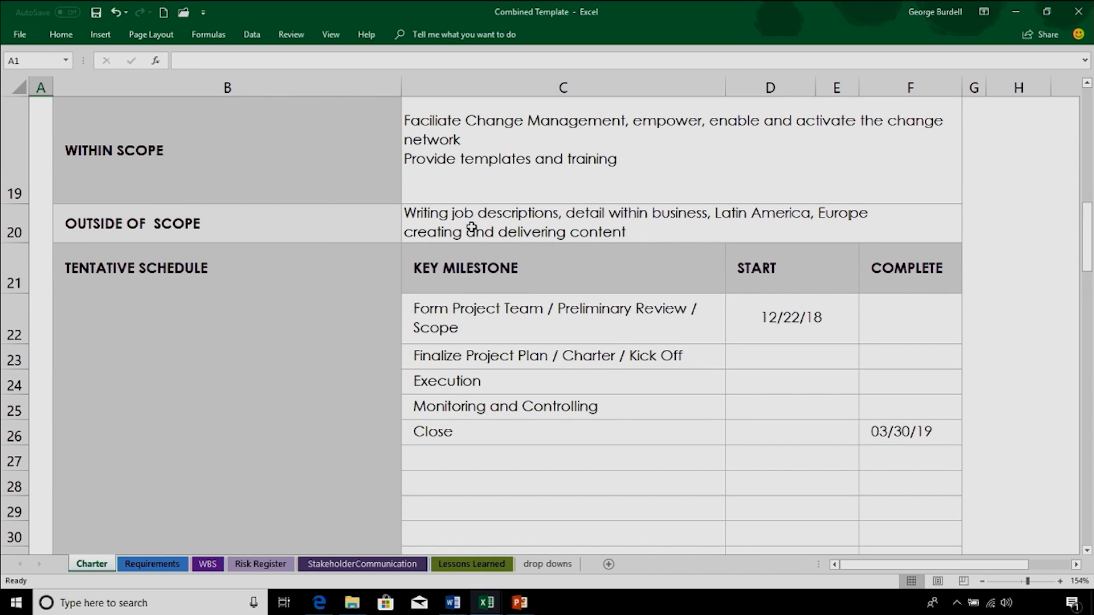
Step: Review the Charter sheet's schedule, resources and costs, and benefits and customers sections
scroll(254, 314, down, 1)
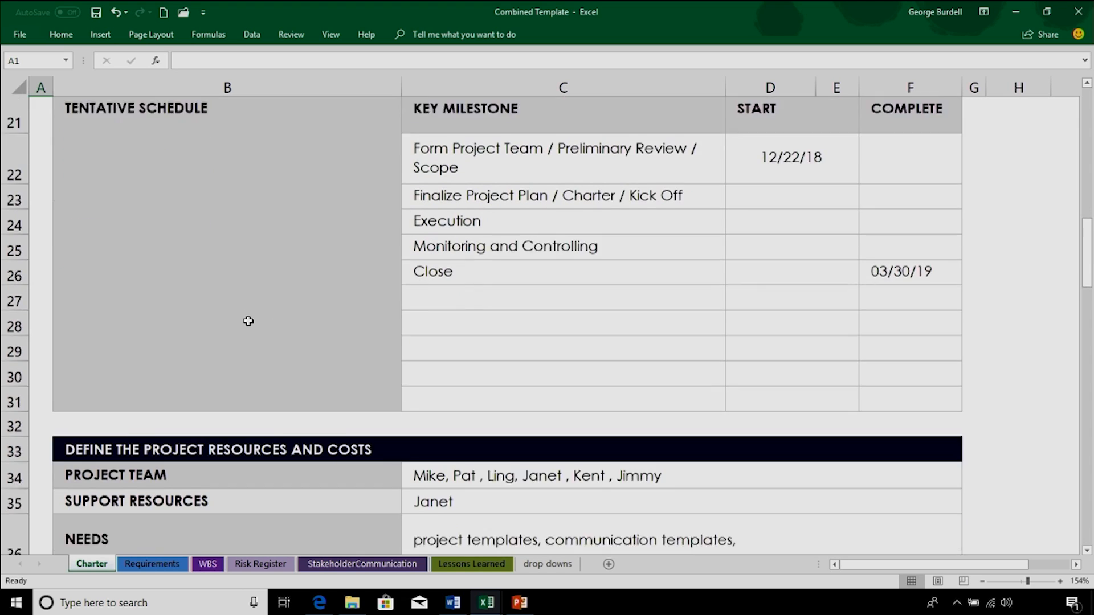
scroll(247, 321, down, 1)
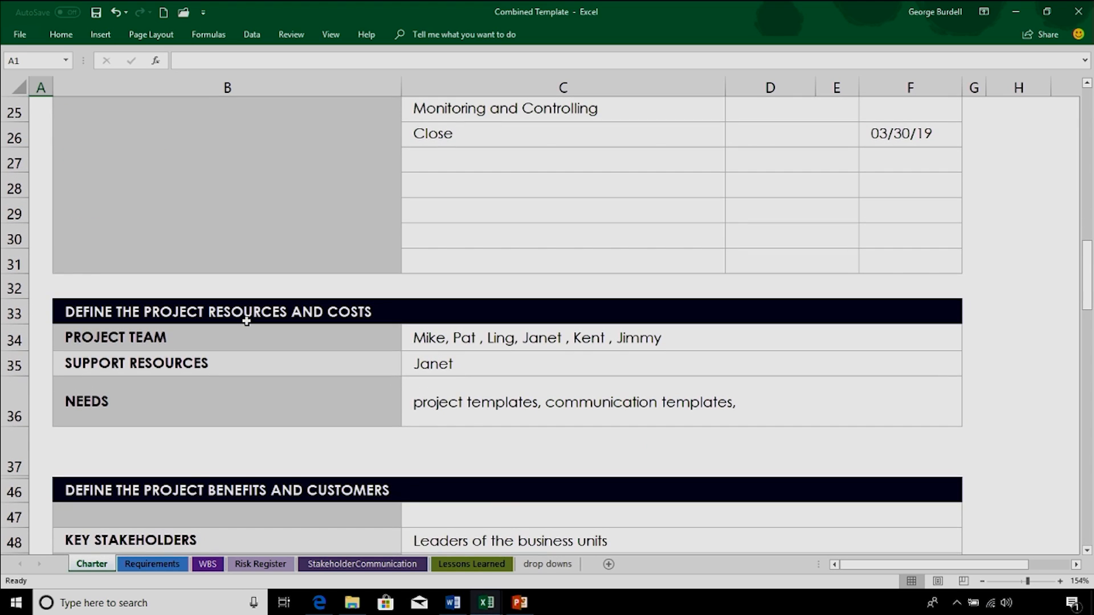
scroll(245, 319, down, 1)
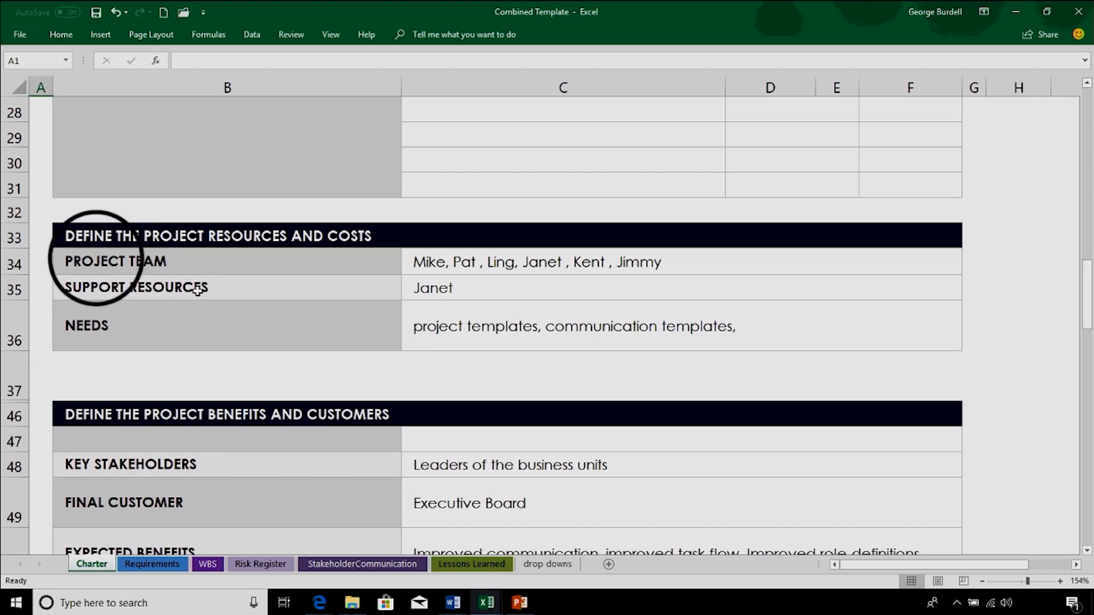
scroll(176, 341, down, 1)
scroll(176, 347, down, 1)
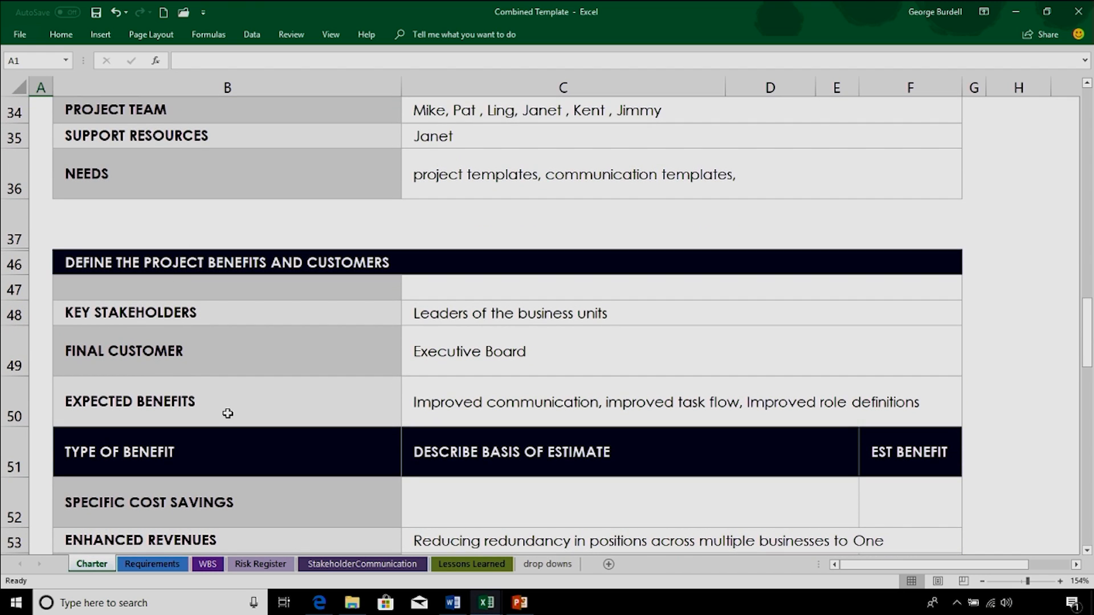
scroll(222, 410, down, 2)
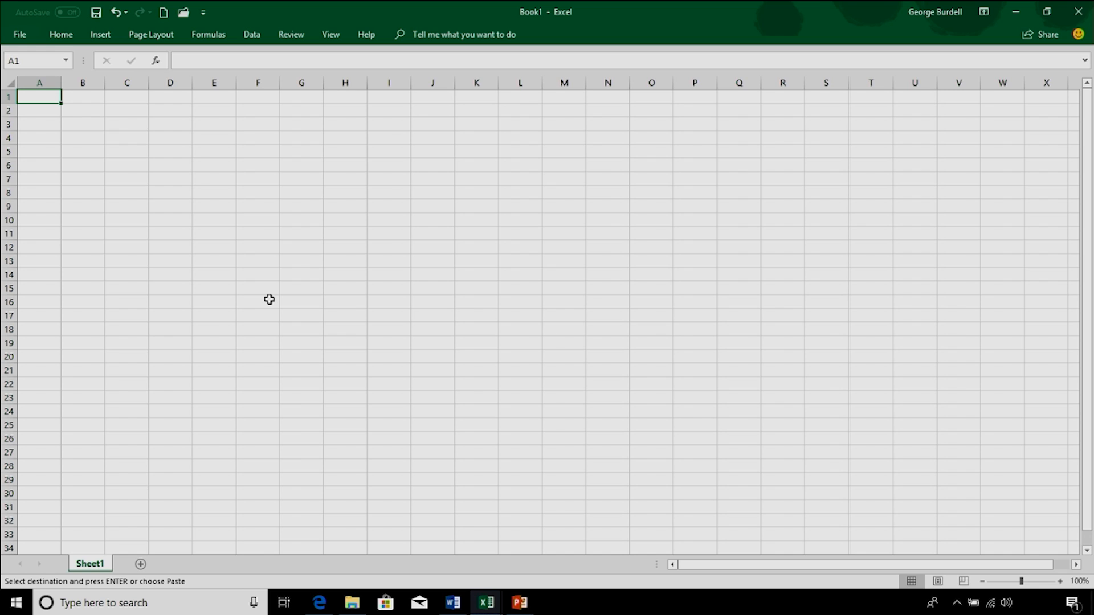
Step: Paste the copied project charter into the blank workbook at A1 and widen columns A and B to fit the text
right_click(49, 100)
click(73, 157)
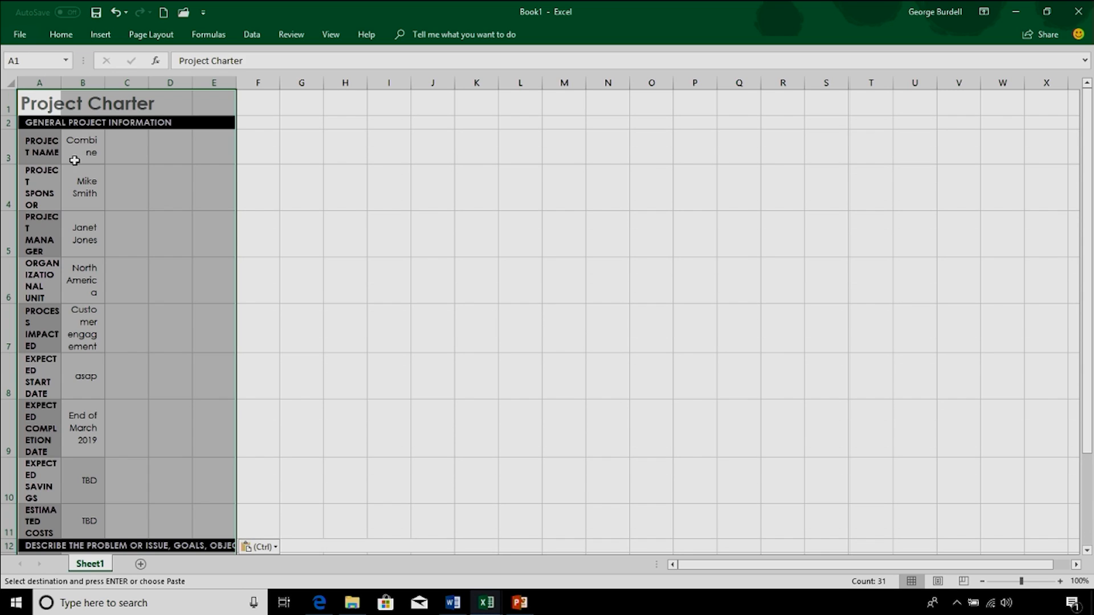
drag(60, 83, 199, 97)
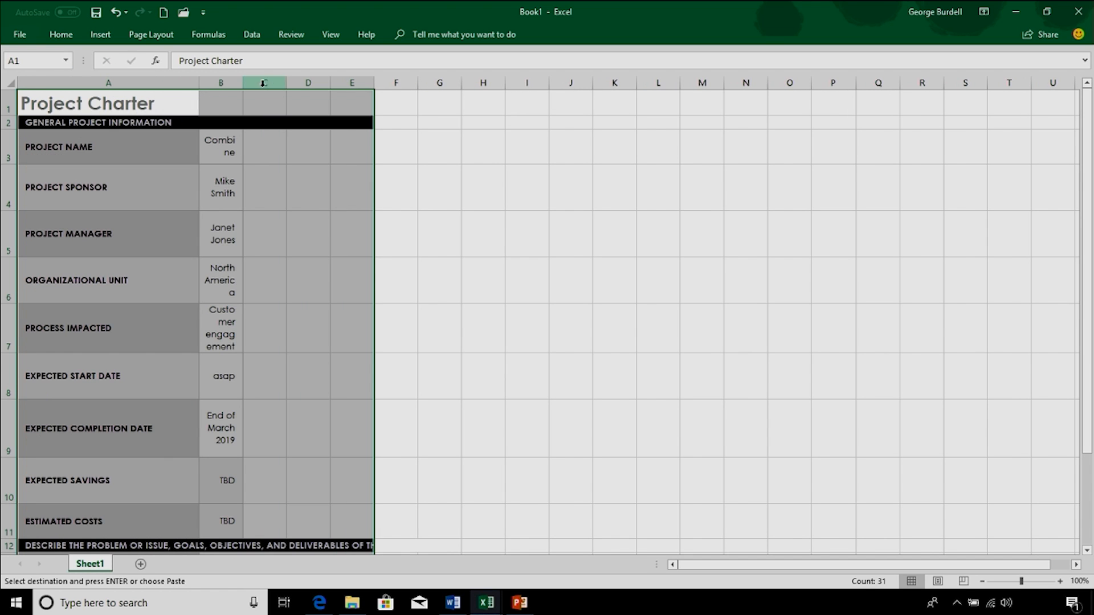
drag(242, 83, 342, 83)
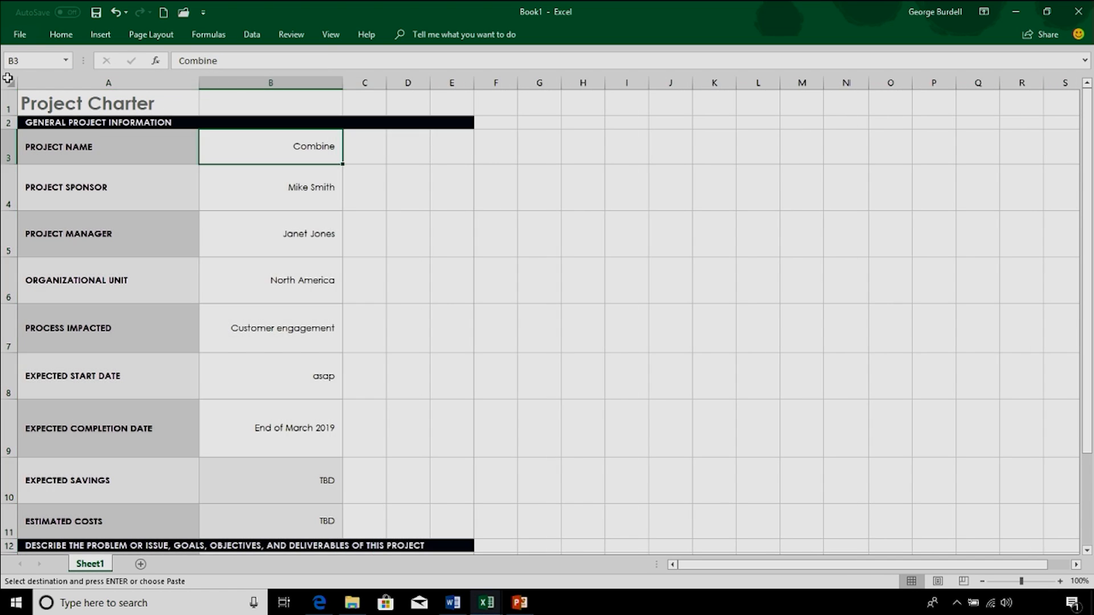
click(25, 107)
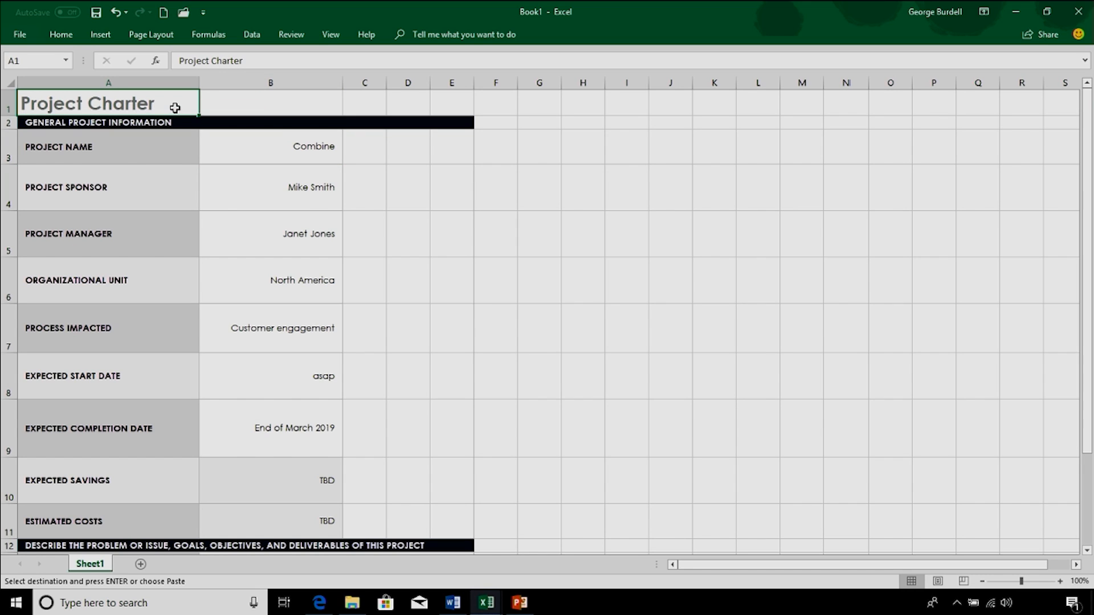
Step: Set the project name in B3 to "Intro to BB Products"
click(136, 125)
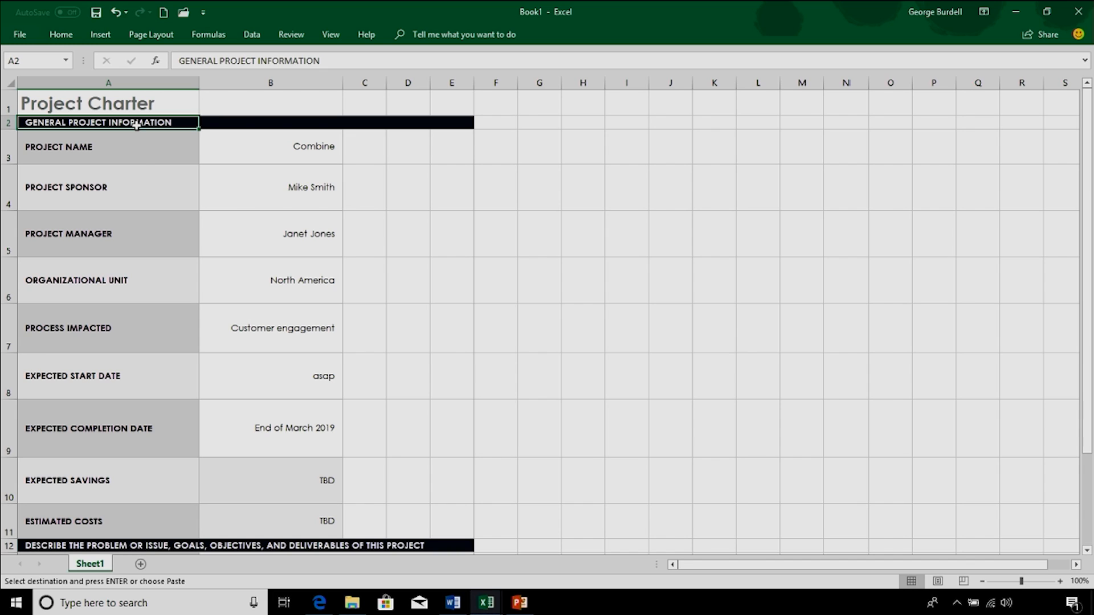
click(142, 159)
click(306, 149)
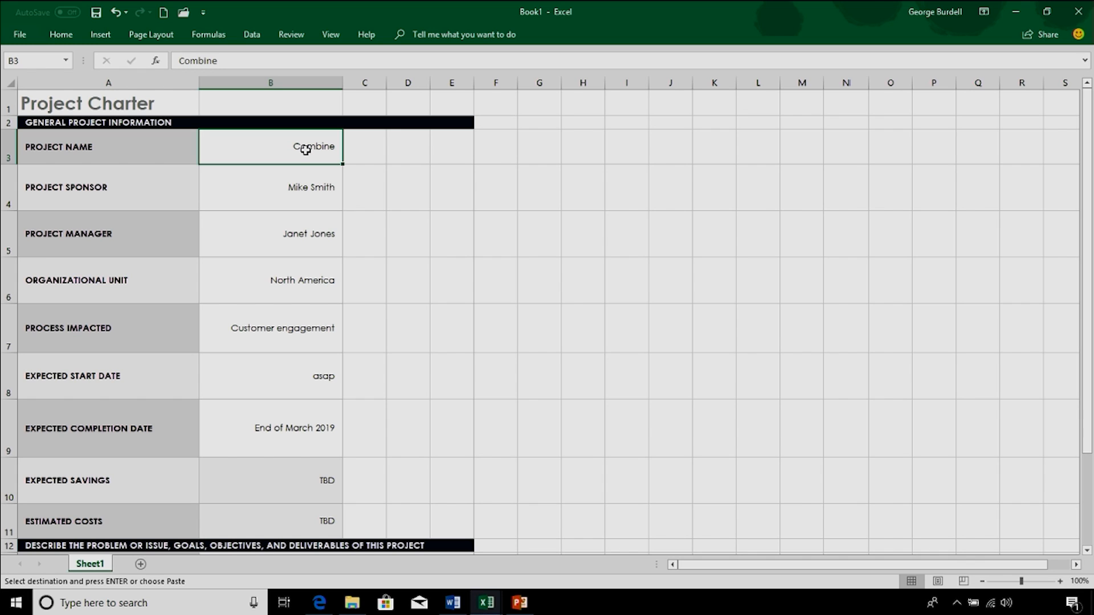
text(Intro to BB Products)
Step: Enter the new project sponsor's full name in B4 and the project manager's first name in B5
click(303, 197)
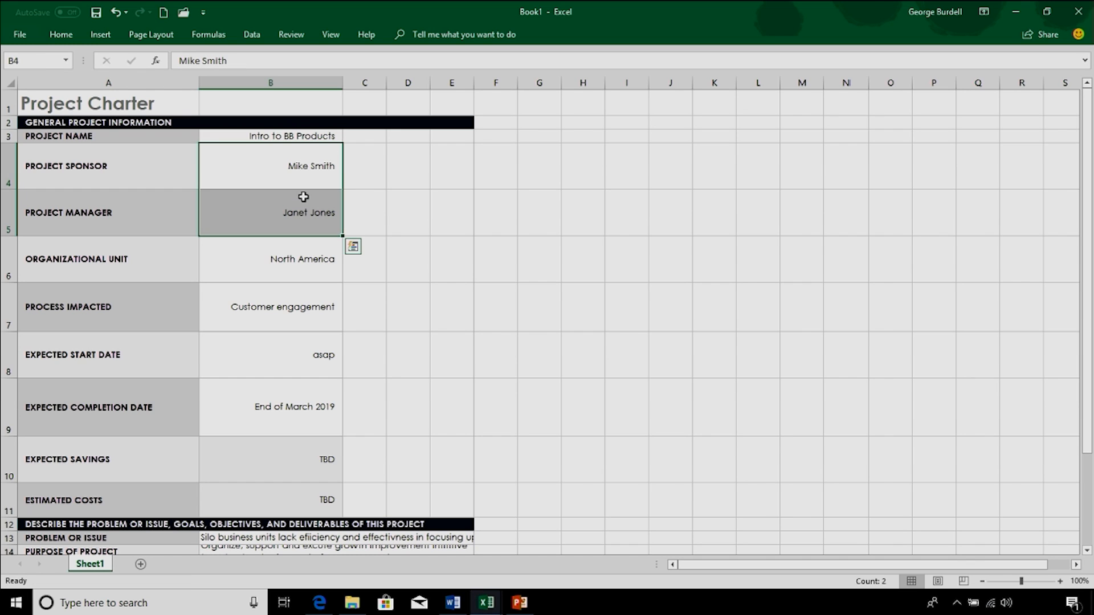
click(299, 175)
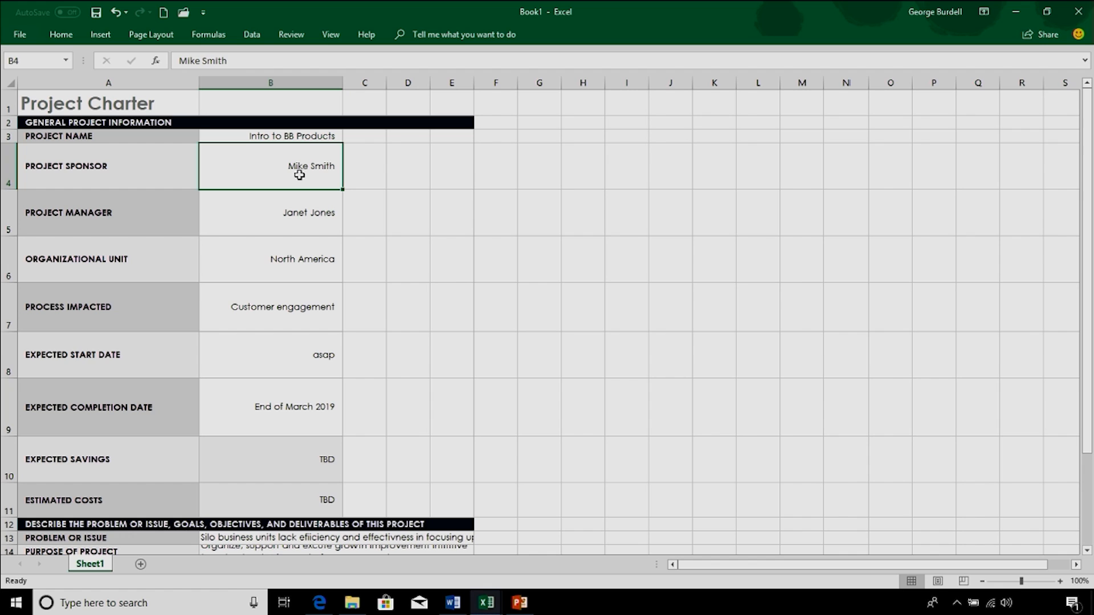
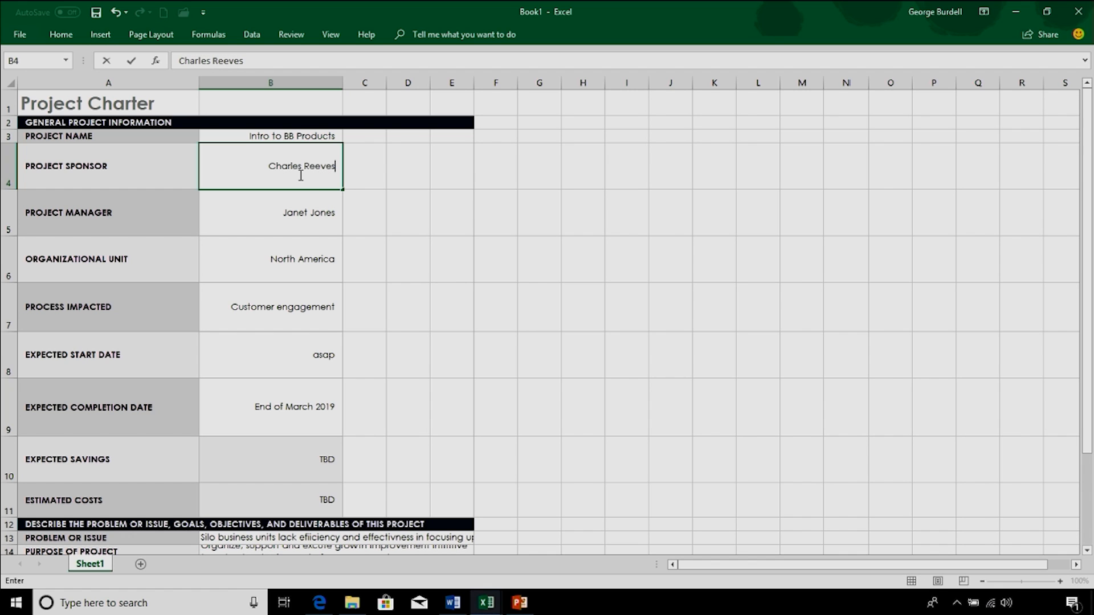
key(Return)
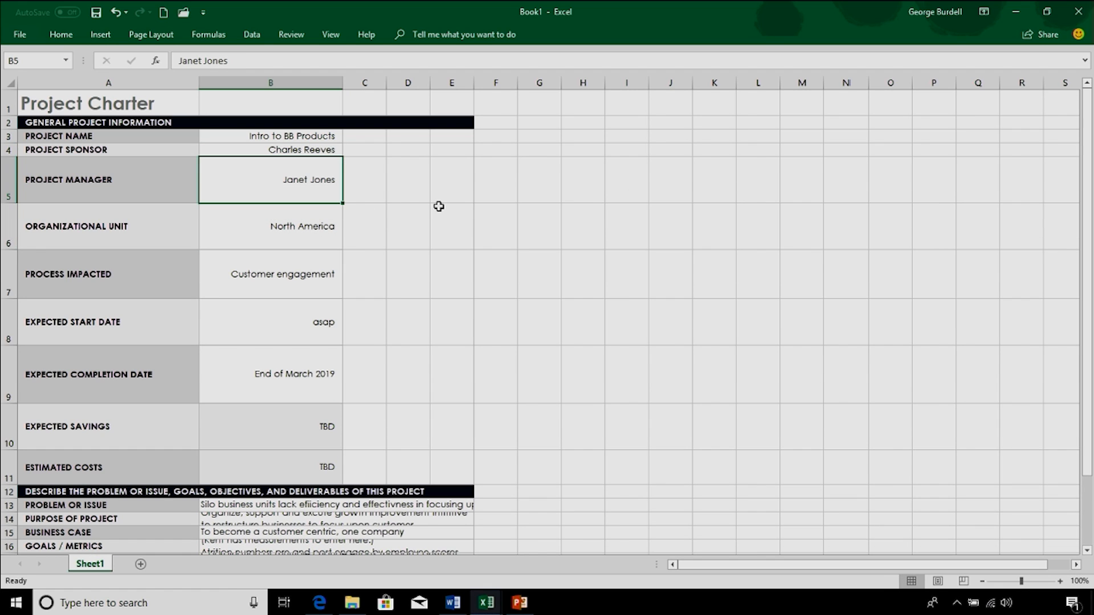
text(Barbara)
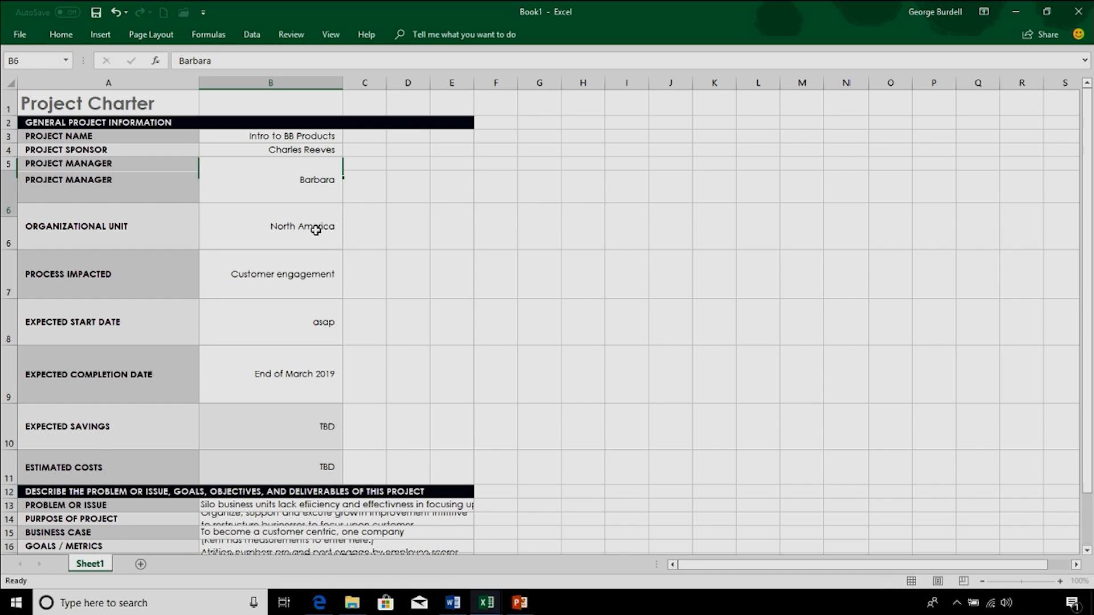
drag(313, 226, 336, 253)
Step: Set the organizational unit to "SE" and the process impacted to "Training"
click(283, 187)
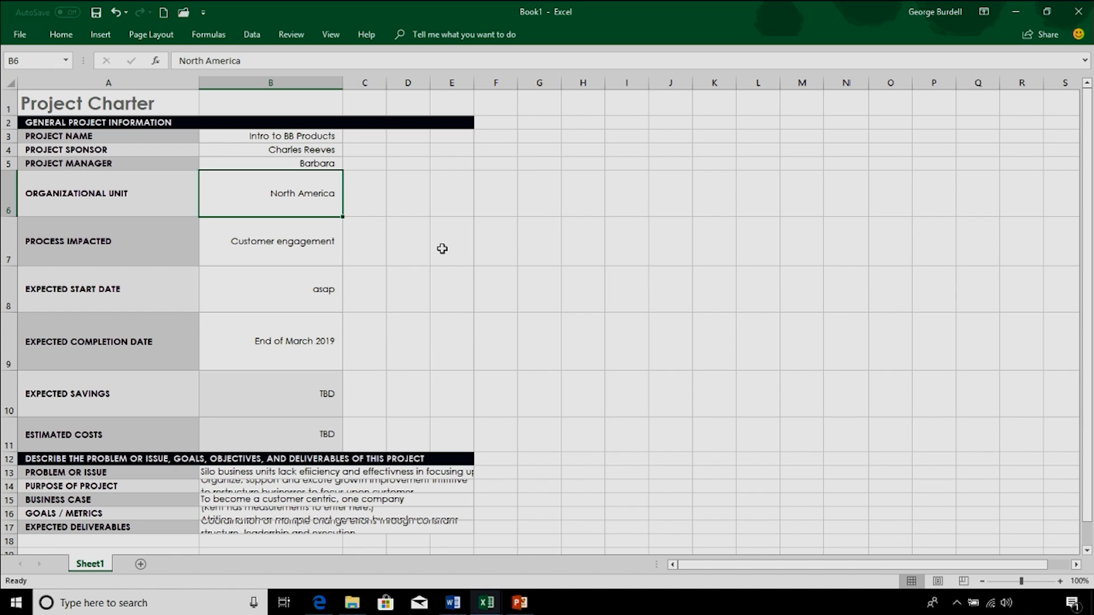
text(SE)
key(Return)
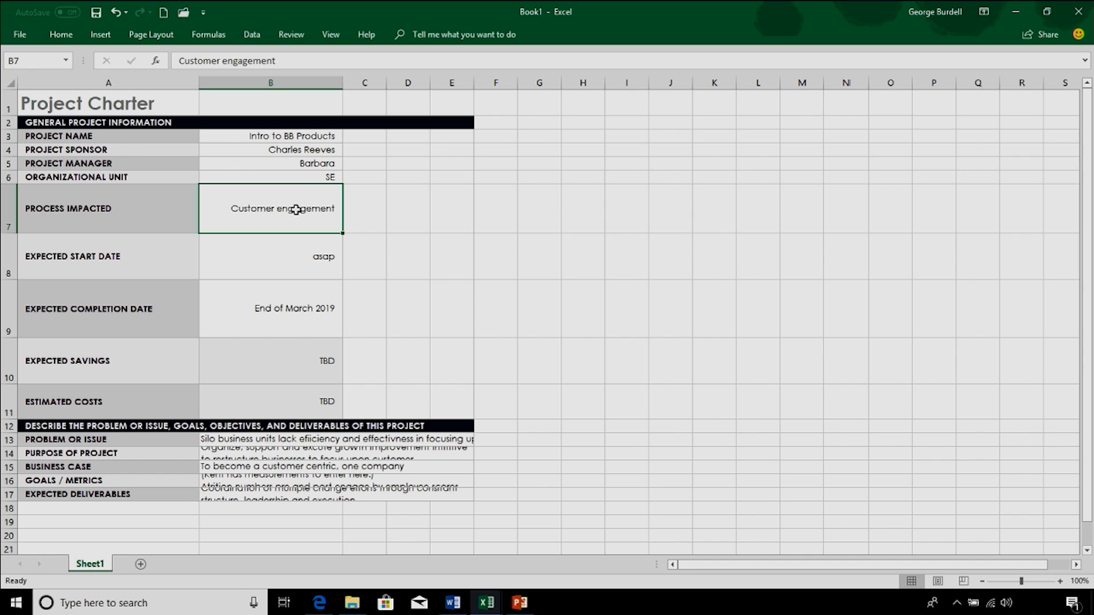
text(Tra)
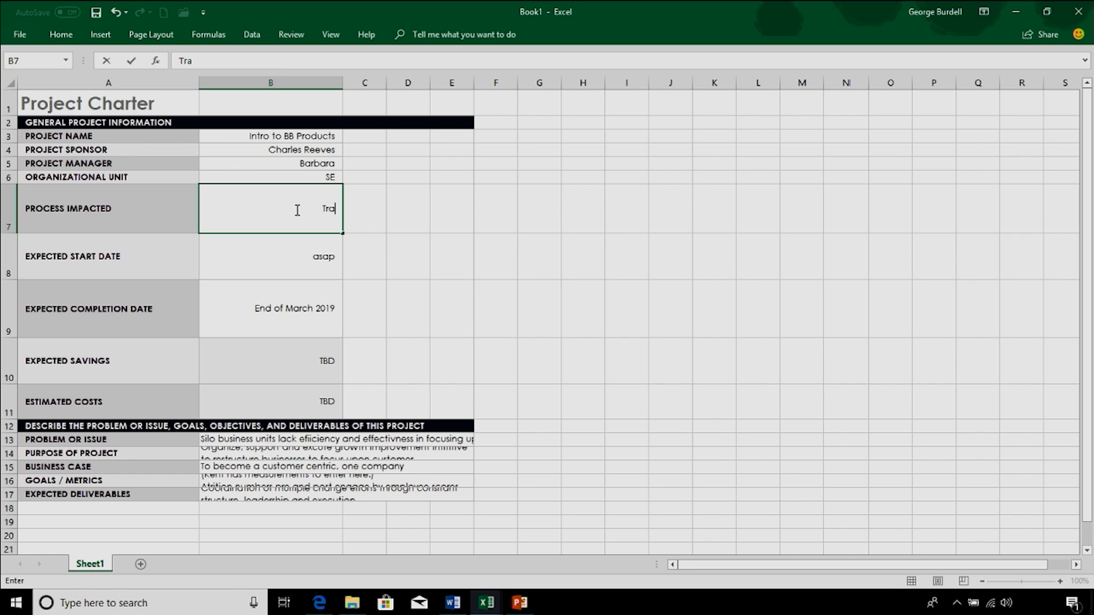
text(ining)
Step: Set the expected start date to January 1, 2018 and the expected savings to "no"
click(307, 268)
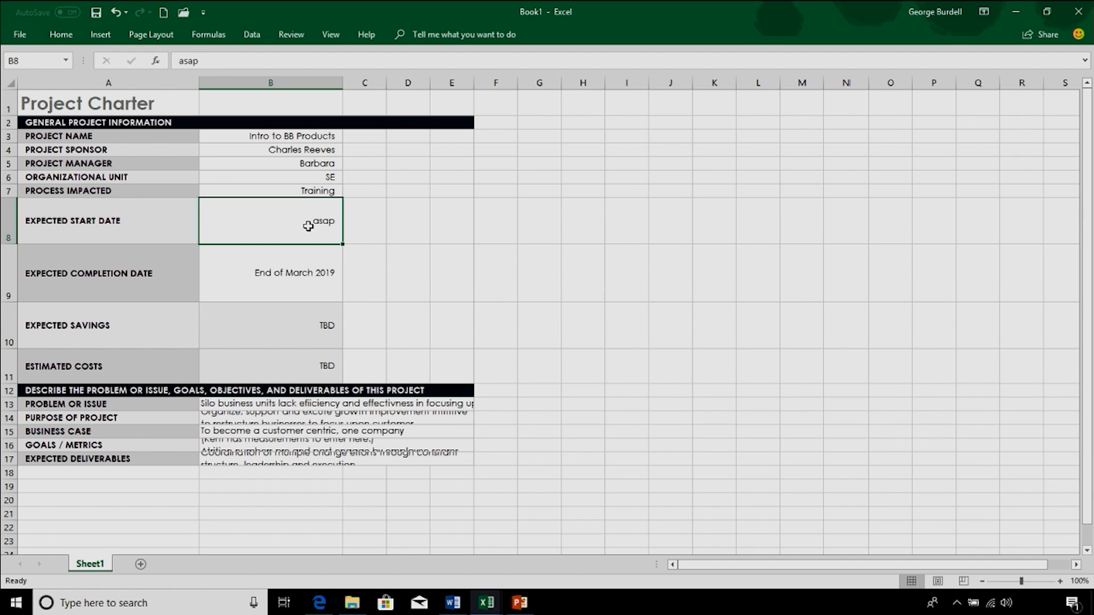
text(Jan 1)
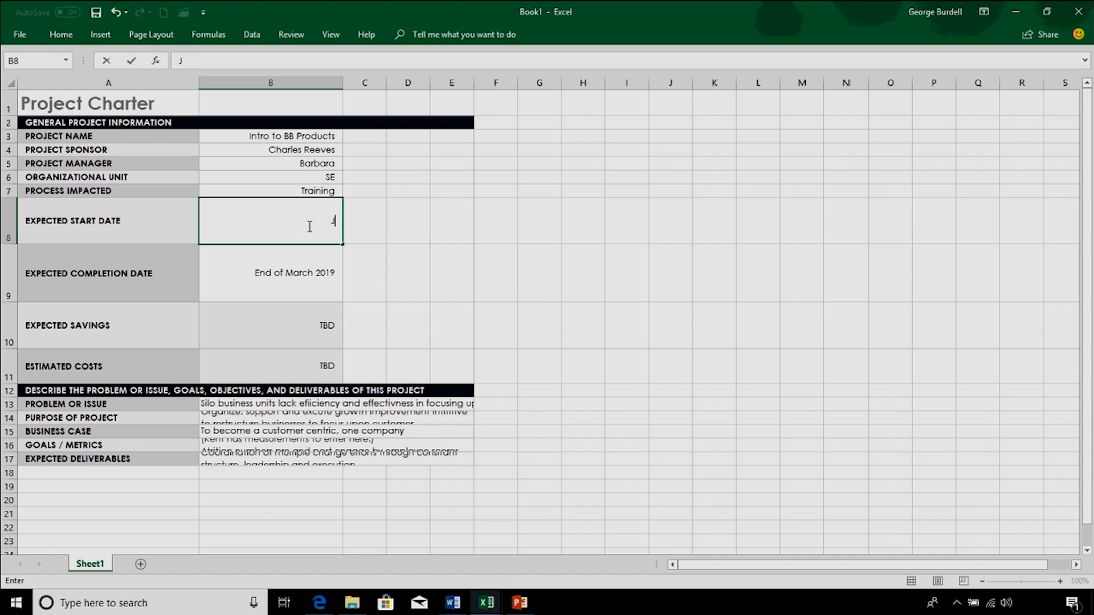
click(285, 274)
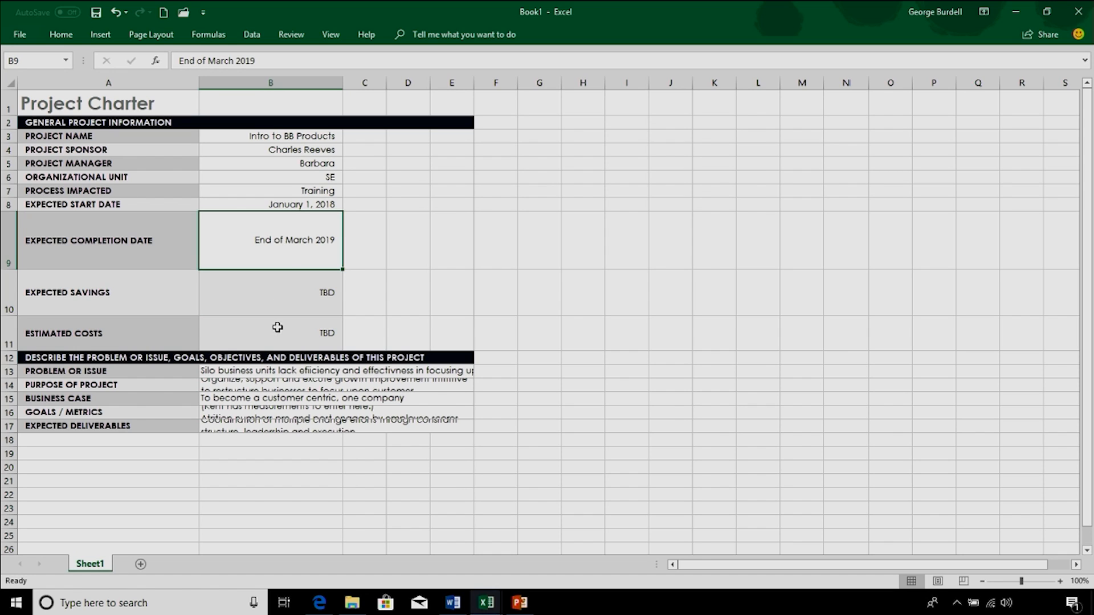
click(273, 292)
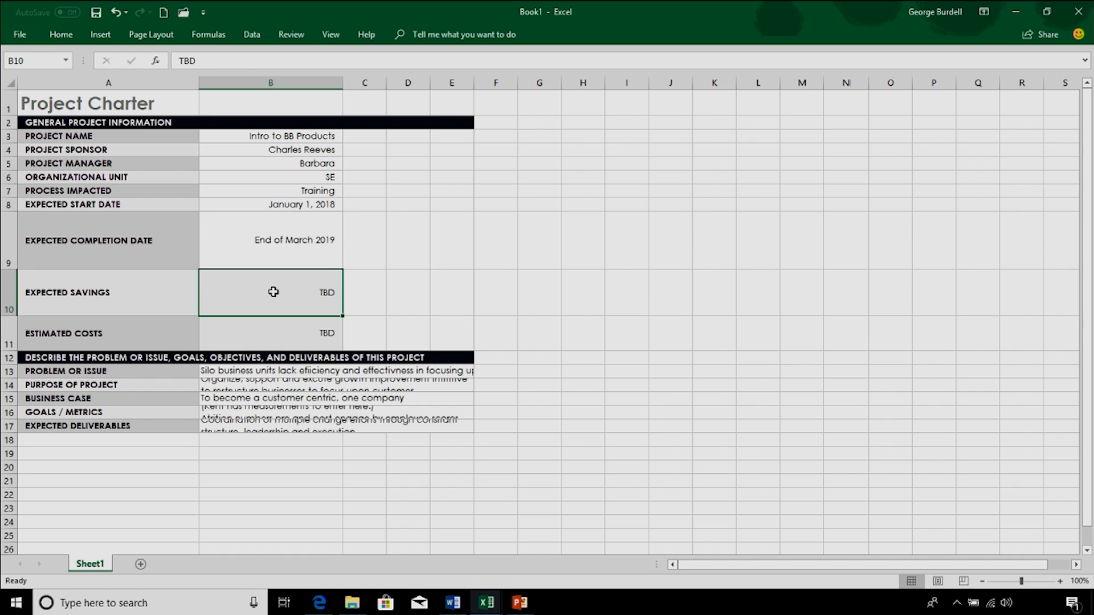
text(no)
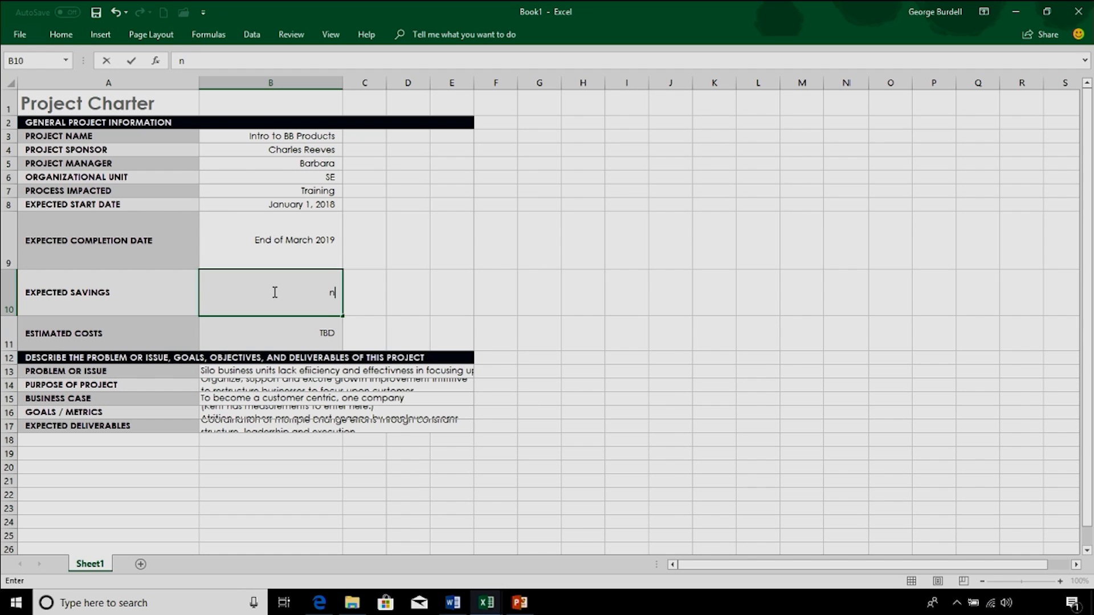
click(268, 333)
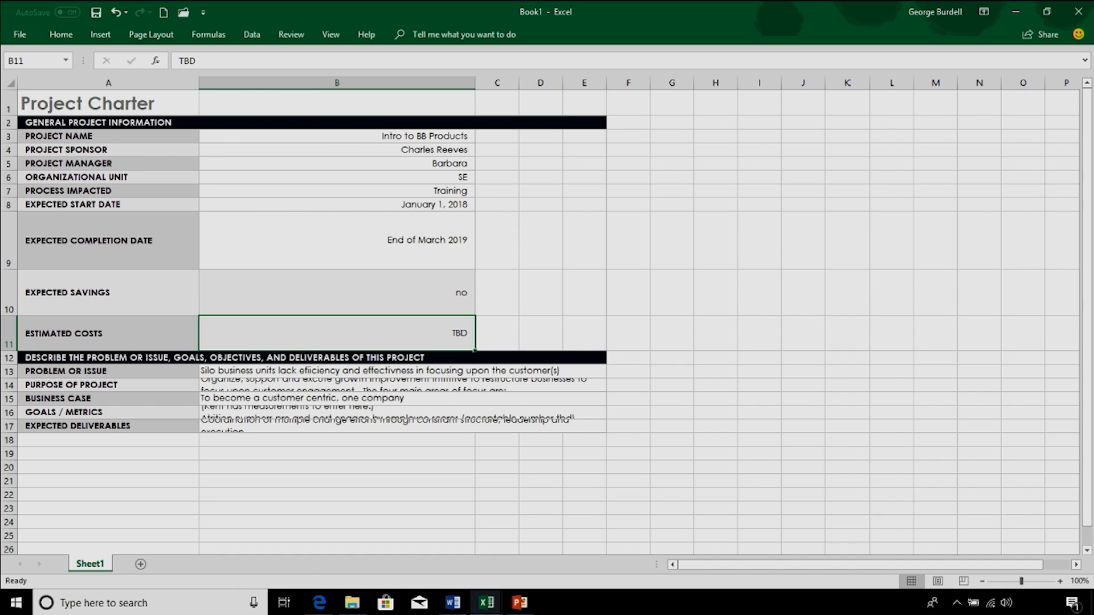
Step: Rename Sheet1 to "Charter"
double_click(89, 564)
text(Charter)
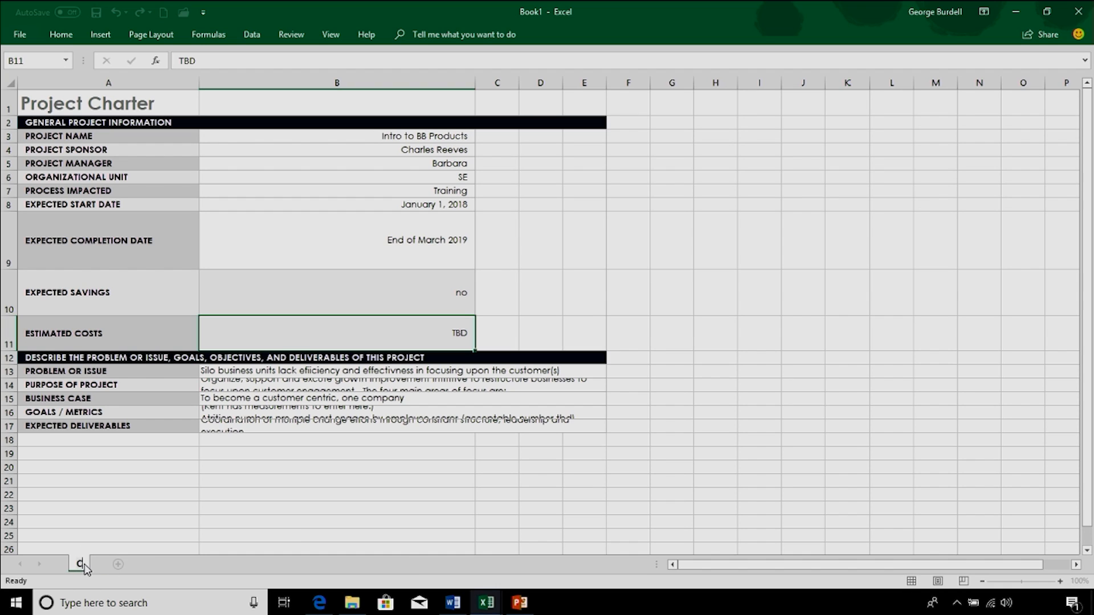
click(194, 520)
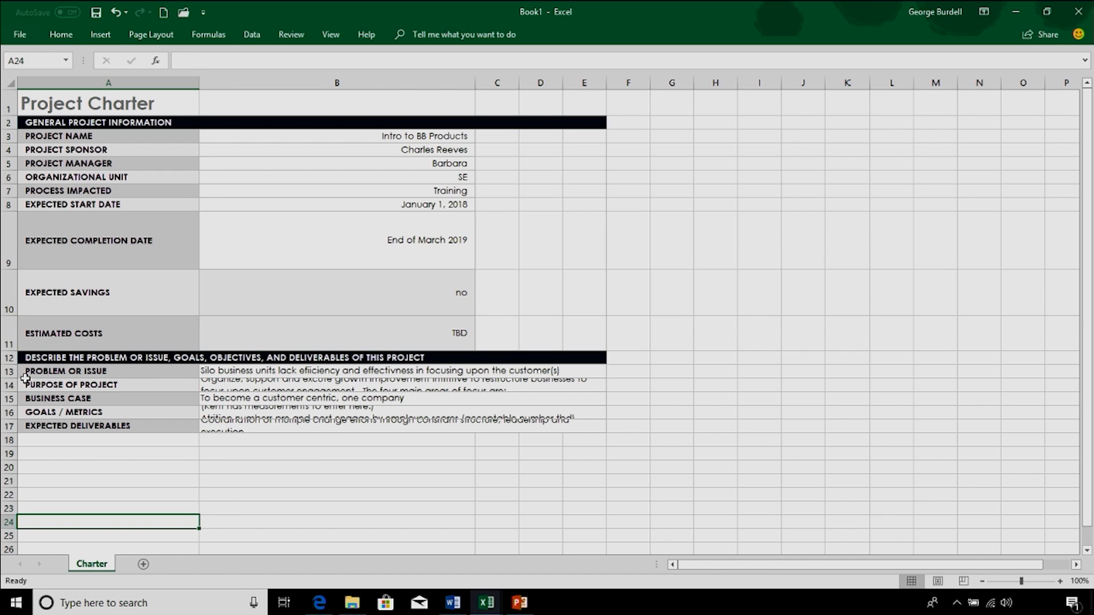
Step: Make row 13 taller and replace the Problem or Issue text with "Effectively prepare ee's to sell products"
drag(9, 379, 9, 389)
click(268, 375)
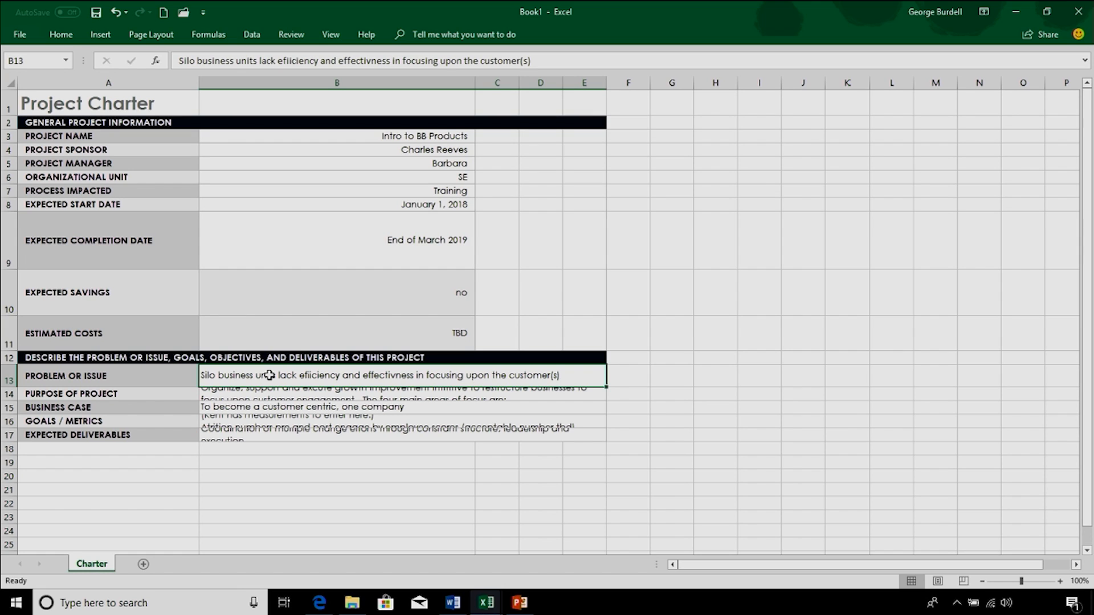
text(I)
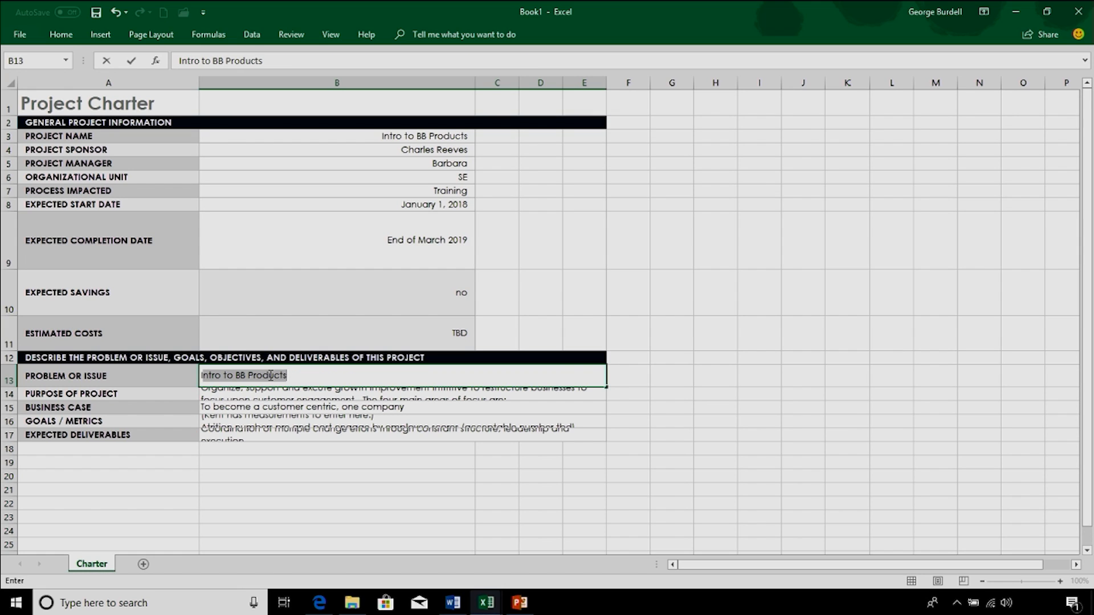
key(BackSpace)
key(BackSpace)
text(Effectively pr)
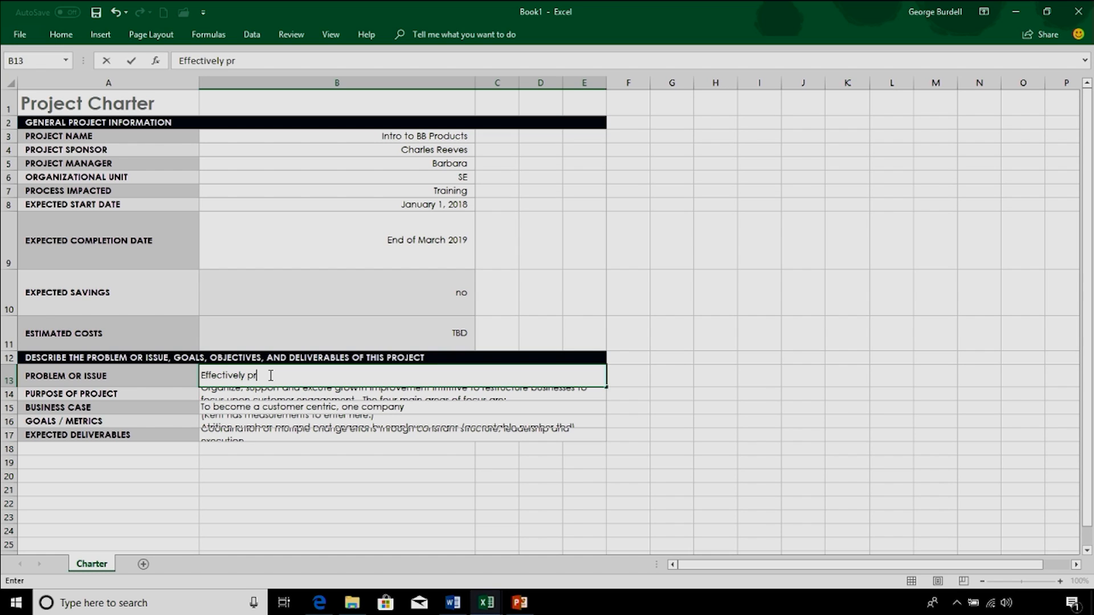
text(ee's to sell products)
key(Return)
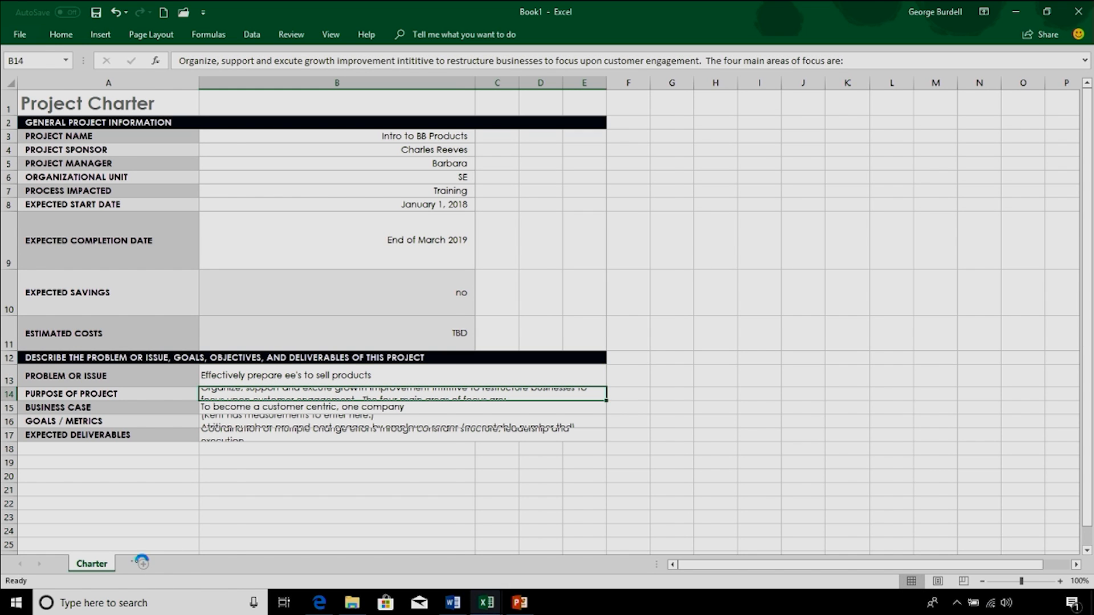
Step: Add a new worksheet and name it "Requrements"
click(143, 564)
double_click(145, 565)
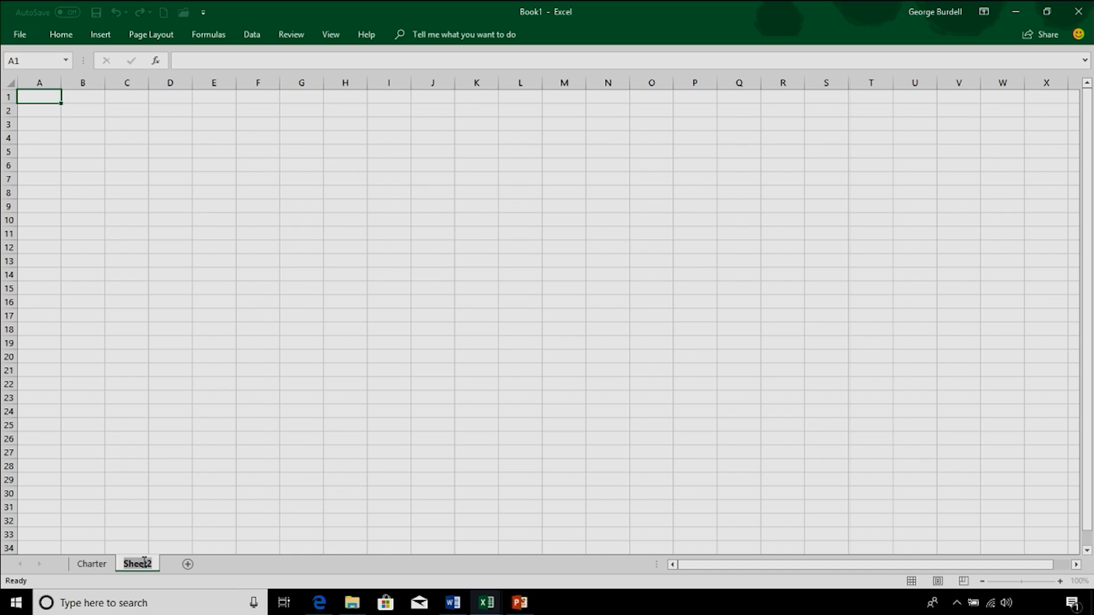
text(Requirements)
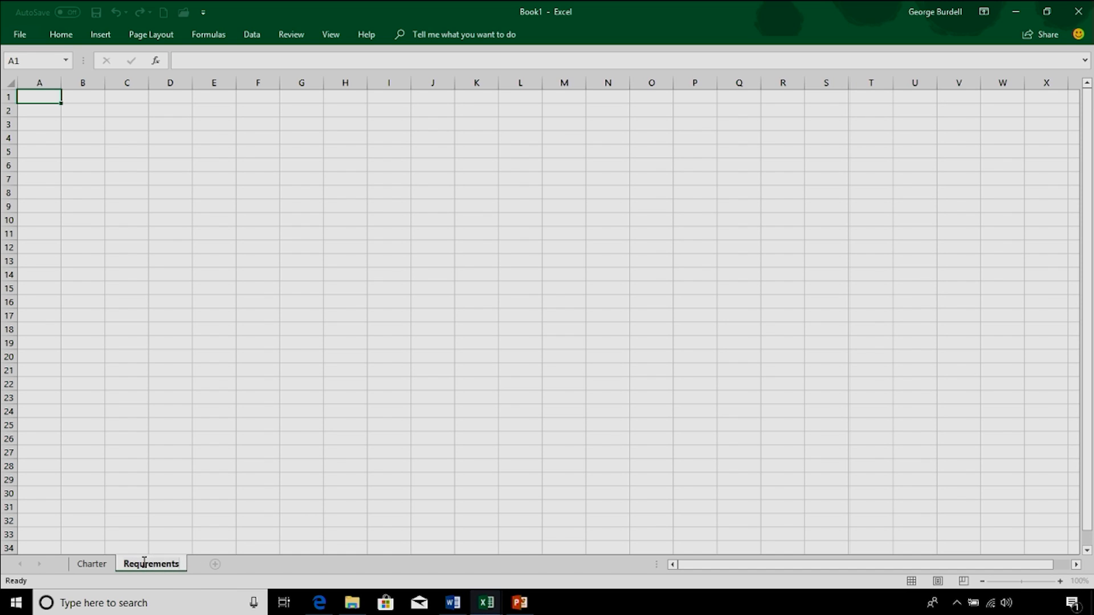
click(171, 508)
Step: Copy the Project Name, Project Sponsor and Project Manager labels from the Charter sheet to cell A2 of the Requrements sheet
click(91, 564)
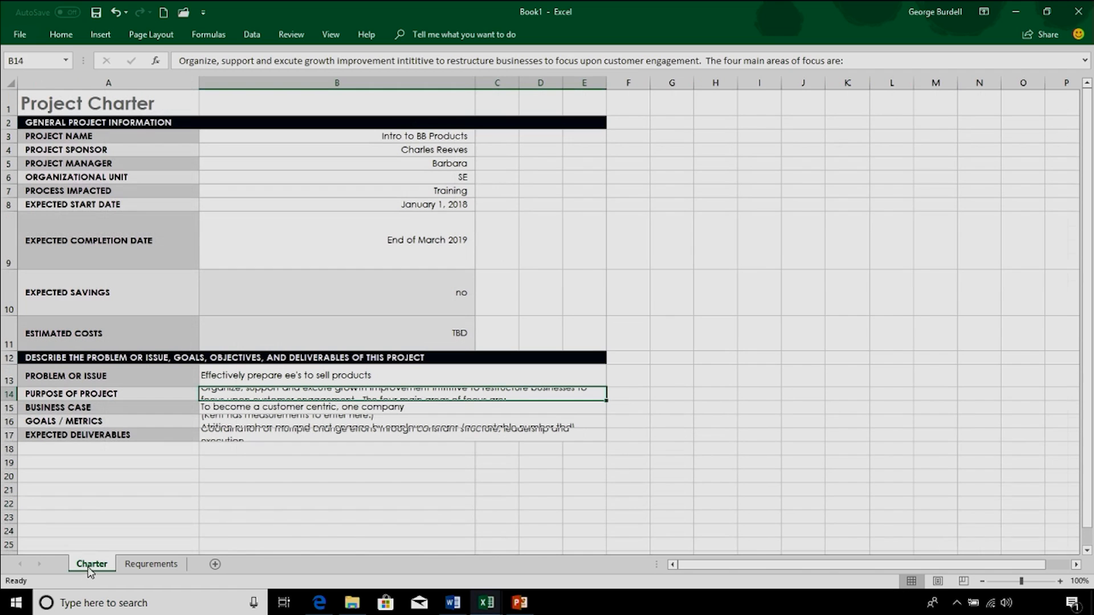
click(142, 570)
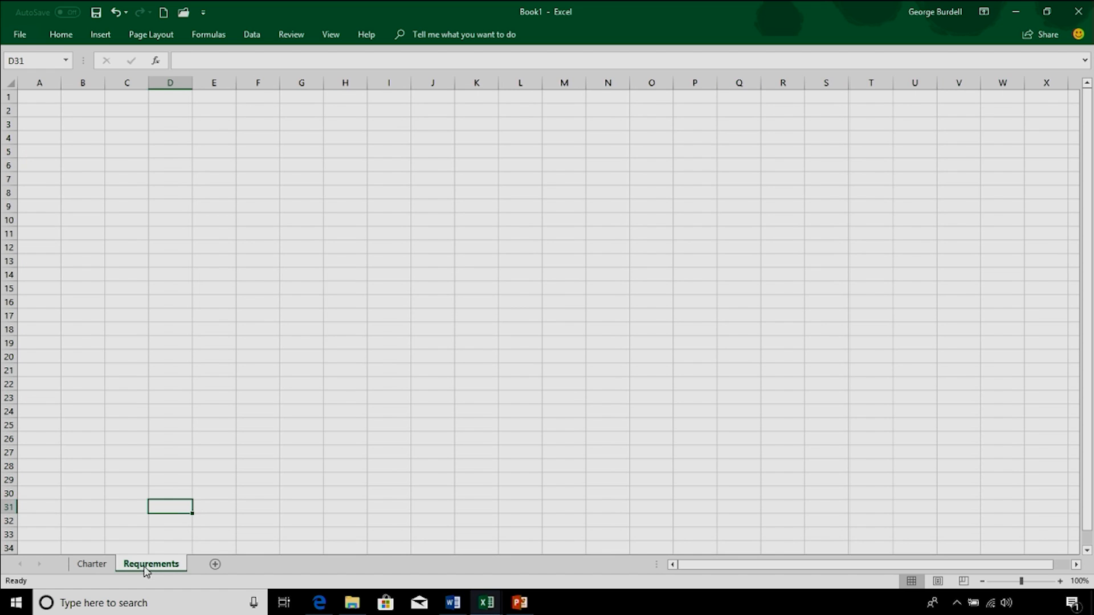
click(94, 564)
drag(52, 134, 57, 164)
right_click(64, 156)
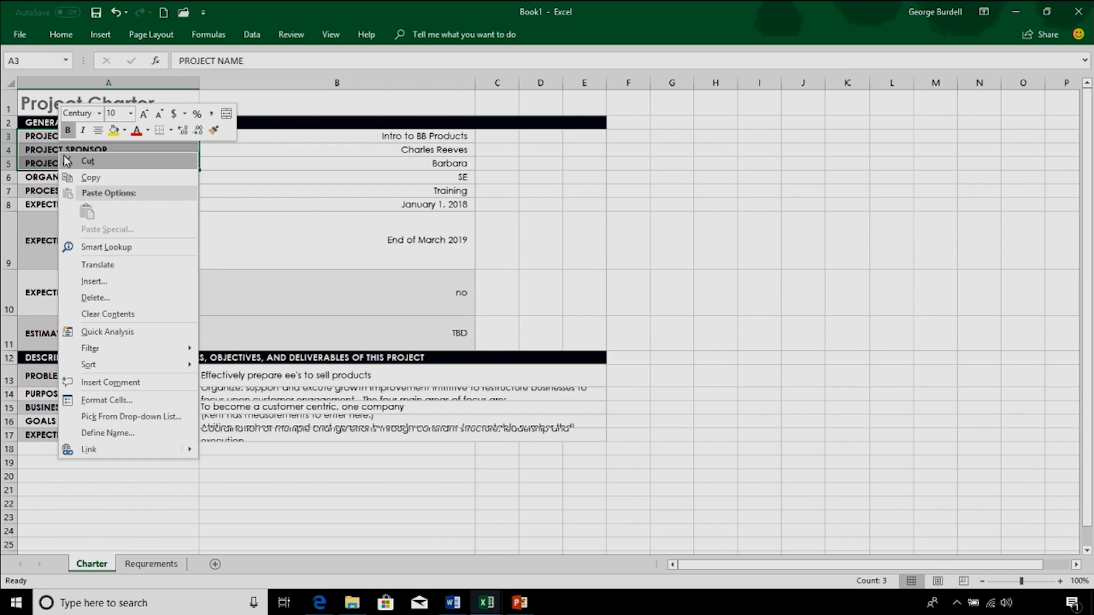
click(88, 177)
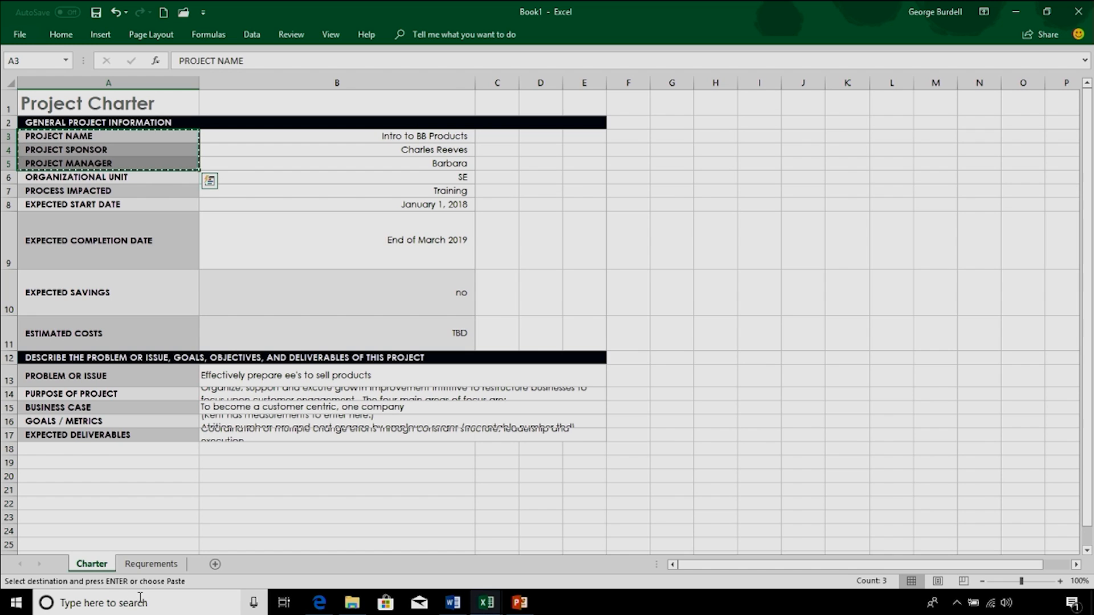
click(151, 564)
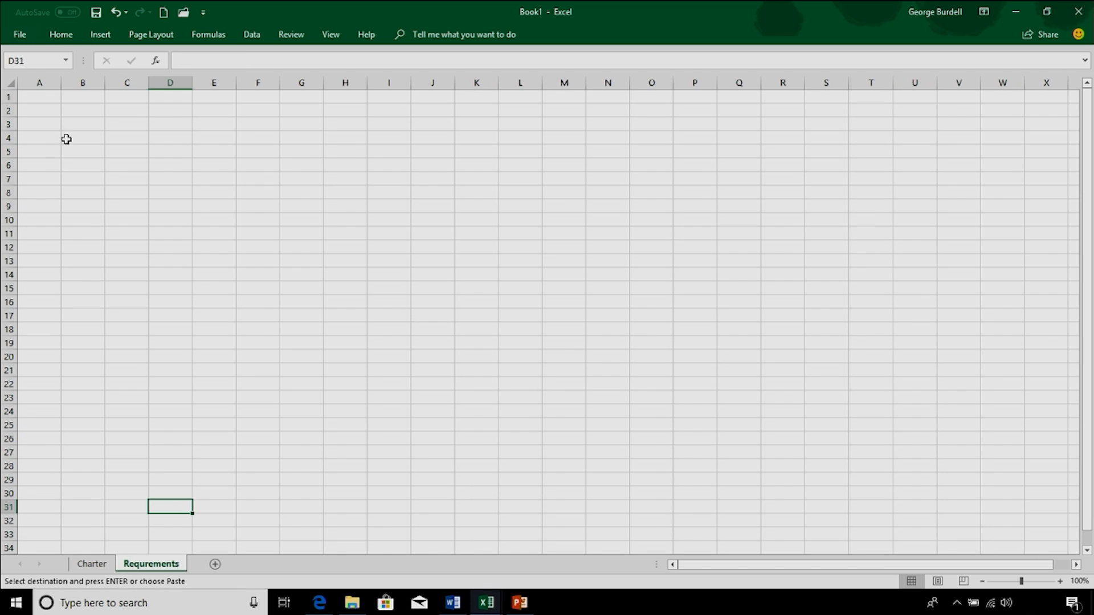
click(50, 110)
right_click(50, 110)
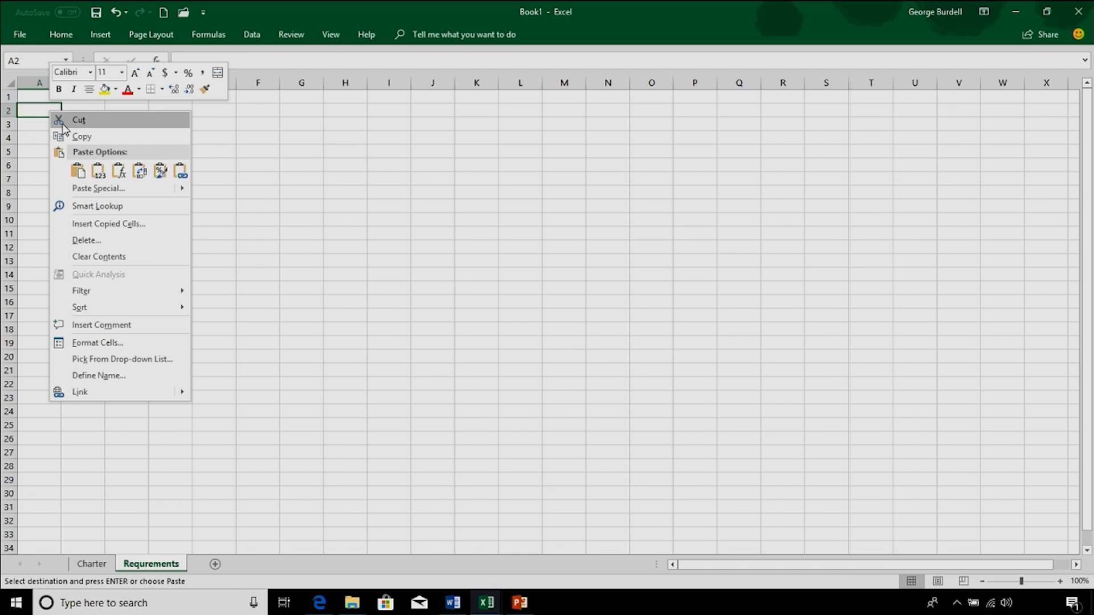
click(77, 171)
Step: Link cell B2 of the Requrements sheet to the Charter's project name with the formula =Charter!B3
click(149, 117)
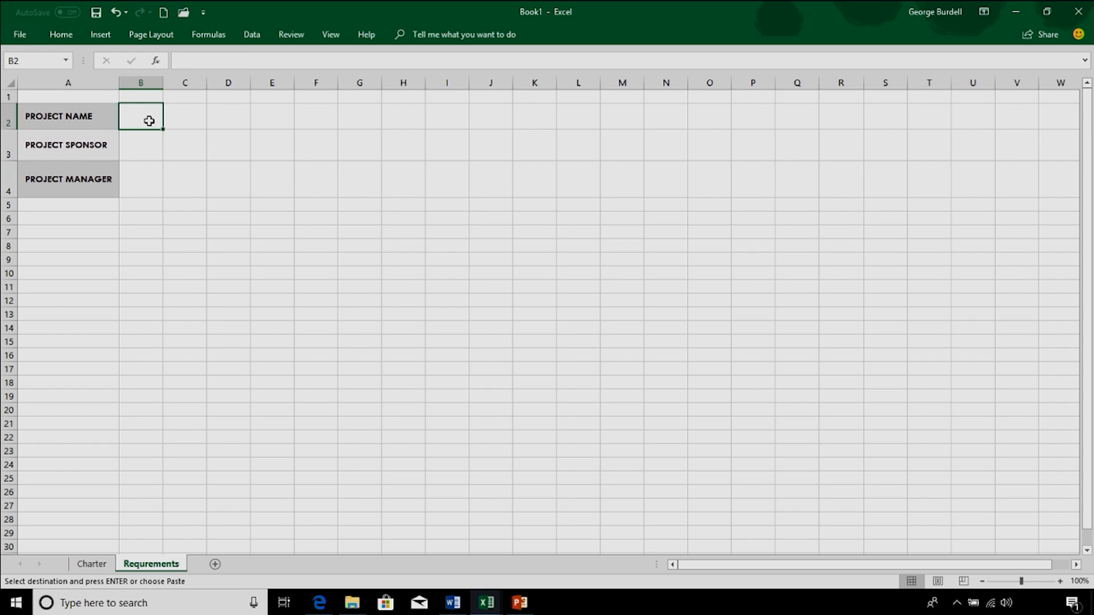
text(=)
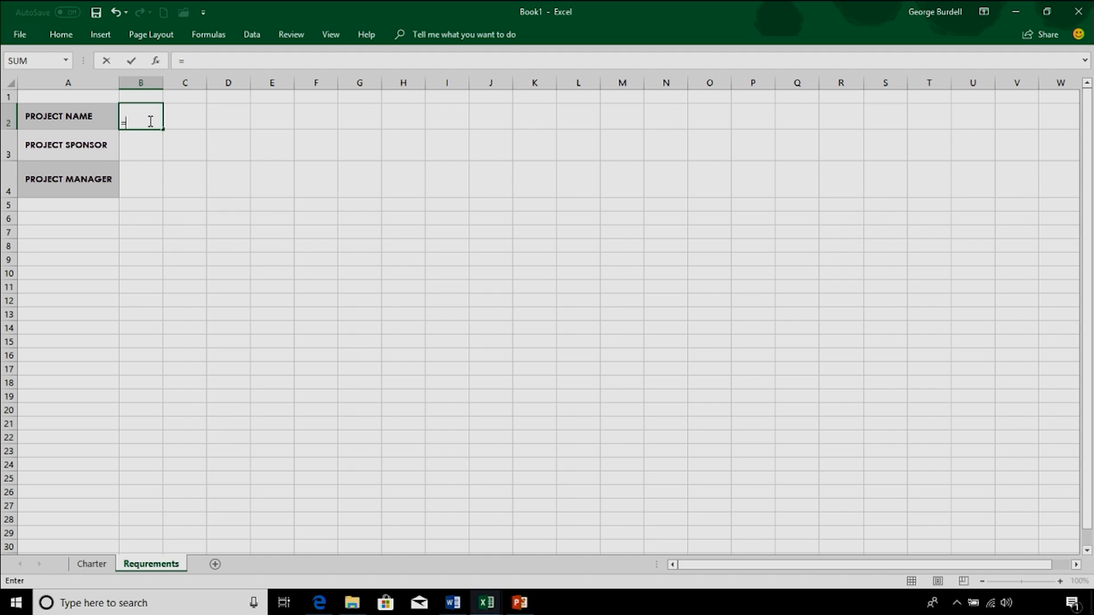
click(99, 565)
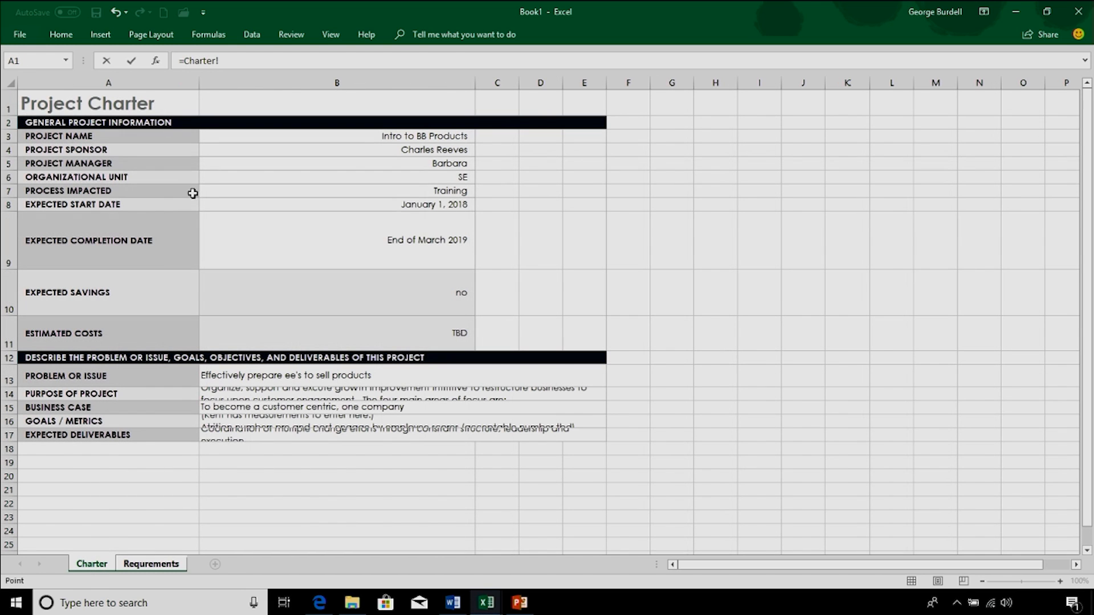
click(378, 136)
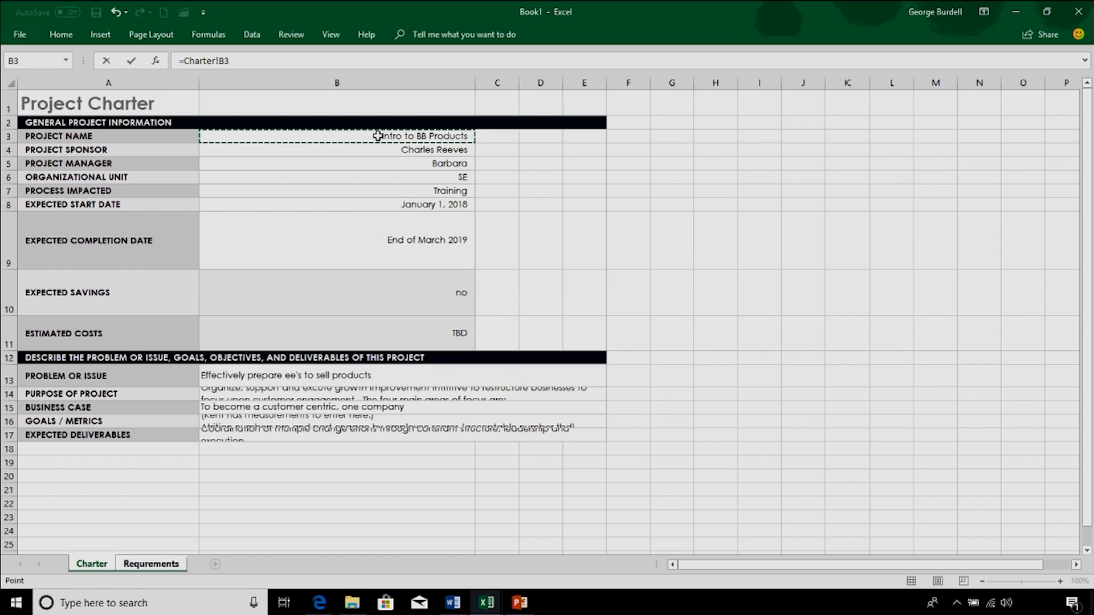
key(Return)
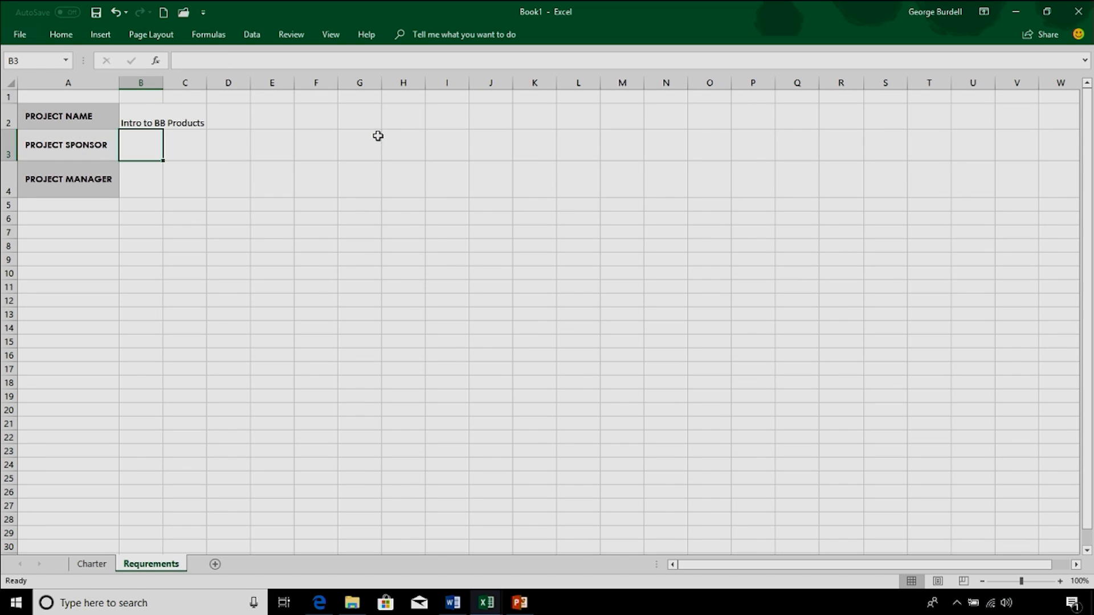
Step: Fill the B2 link formula down to B4 and widen column B to fit the linked text
click(196, 122)
click(151, 112)
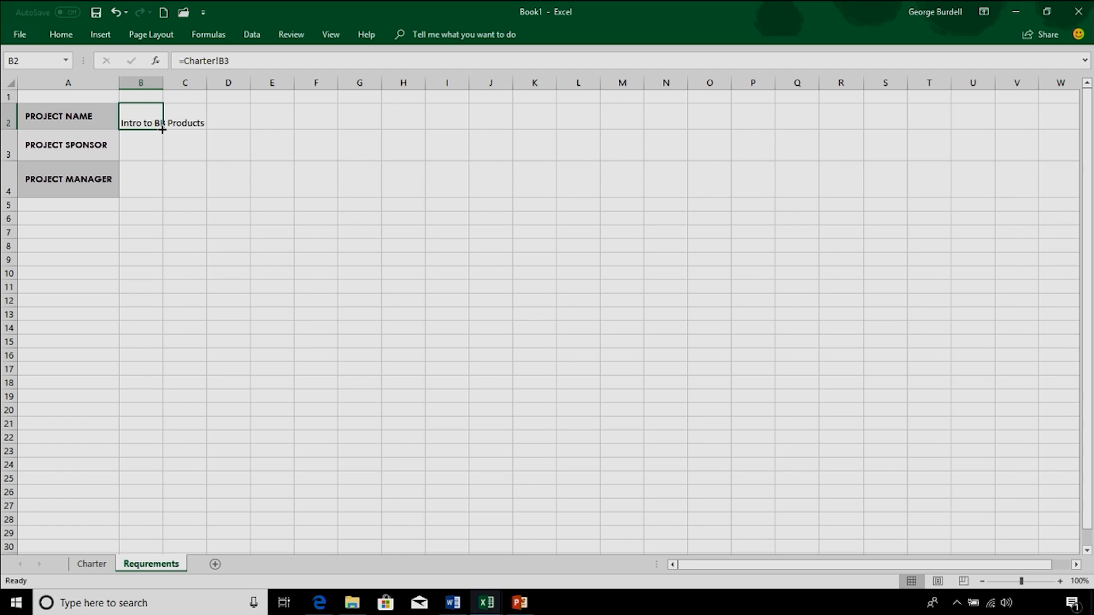
drag(162, 129, 161, 195)
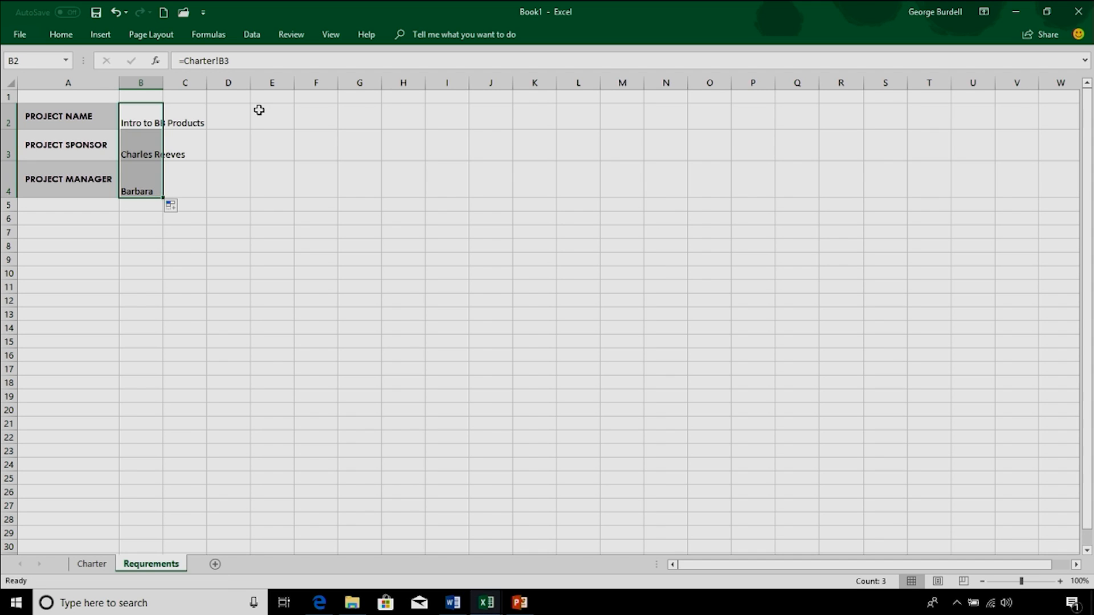
drag(162, 83, 209, 83)
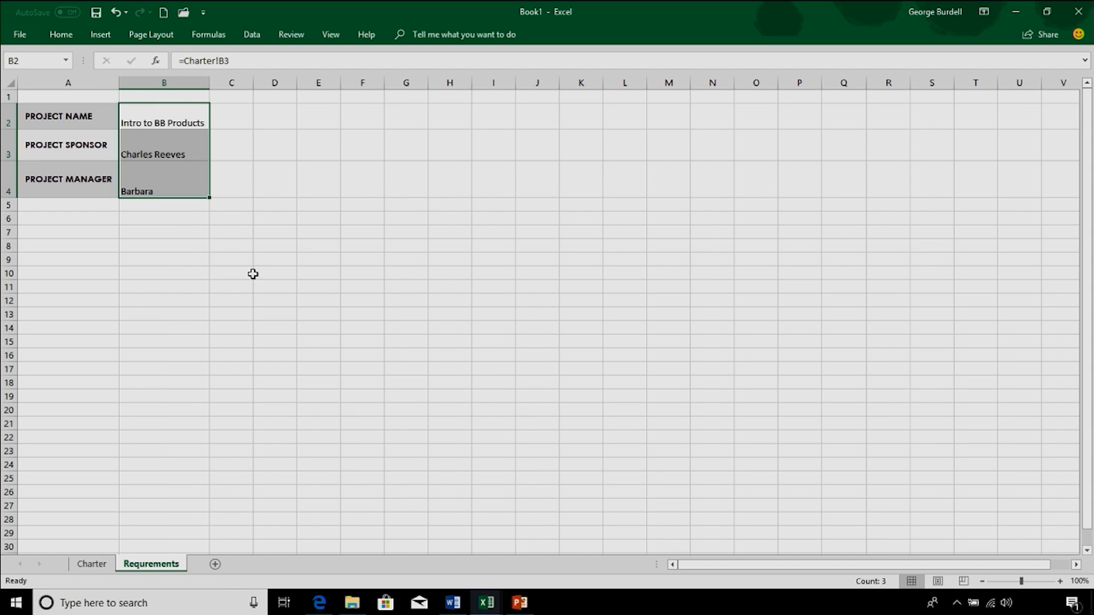
Step: Change the project name on the Charter sheet to "Engage" and check the linked cell on the Requrements sheet
click(92, 564)
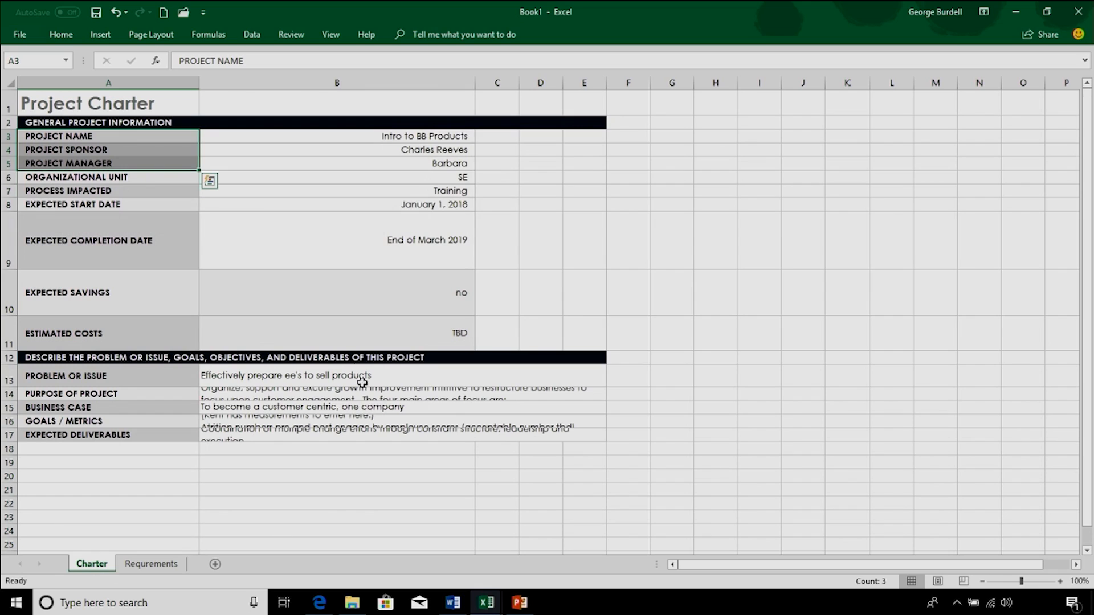
click(411, 140)
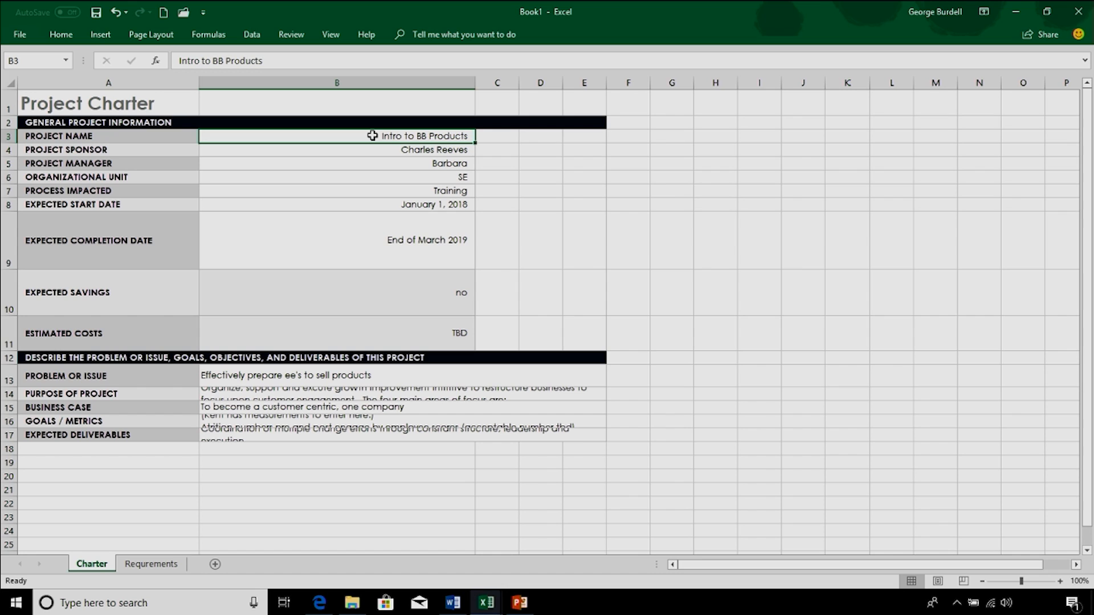
text(Engage)
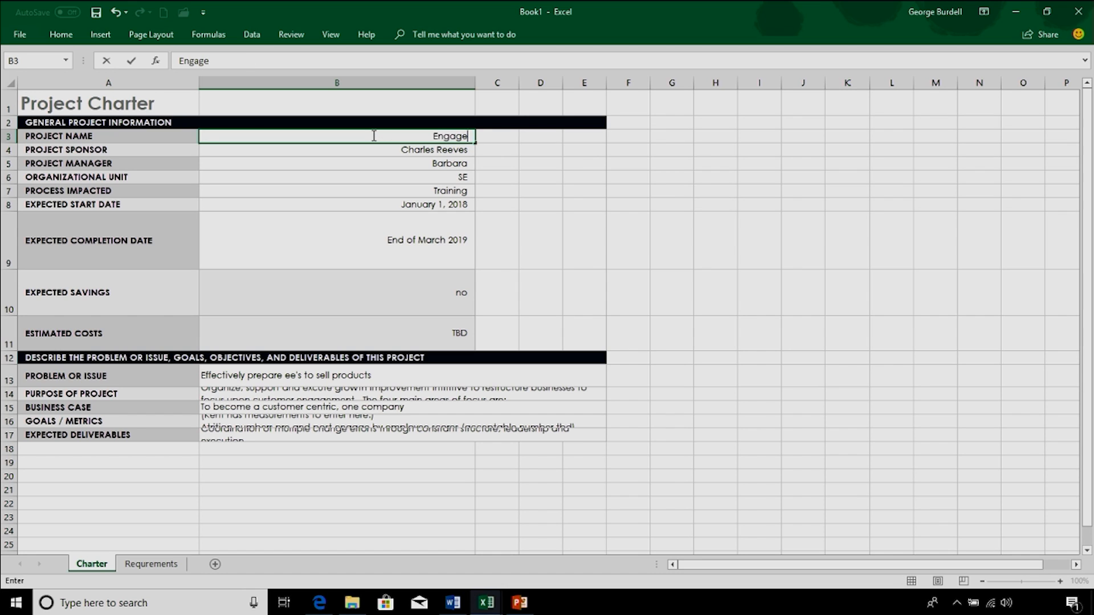
key(Return)
click(171, 564)
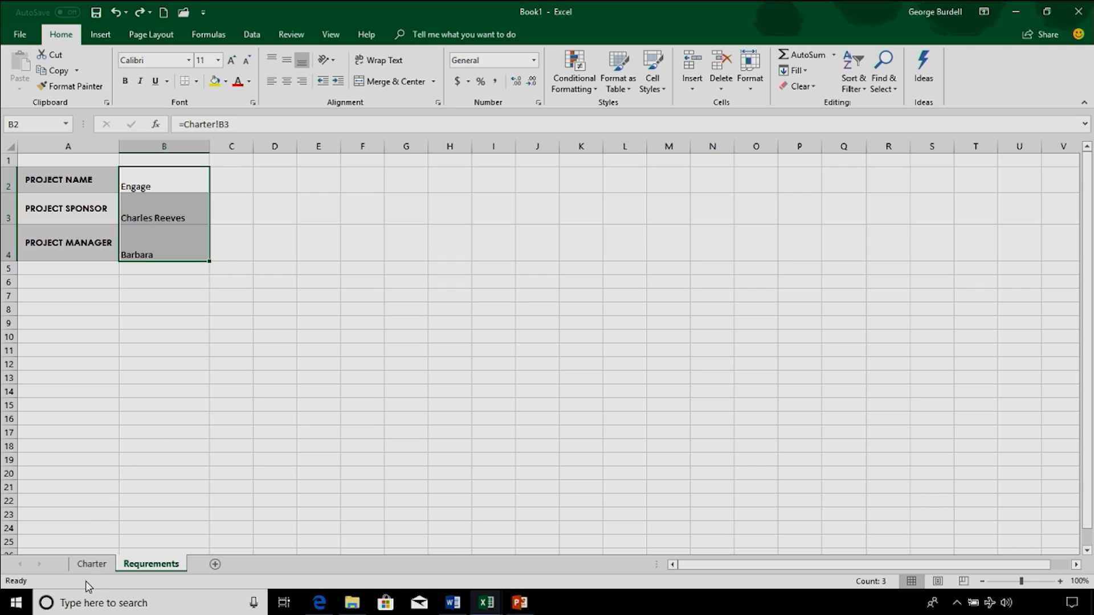
Step: Make row 14 of the Charter sheet tall enough to show the entire Purpose of Project text
click(93, 564)
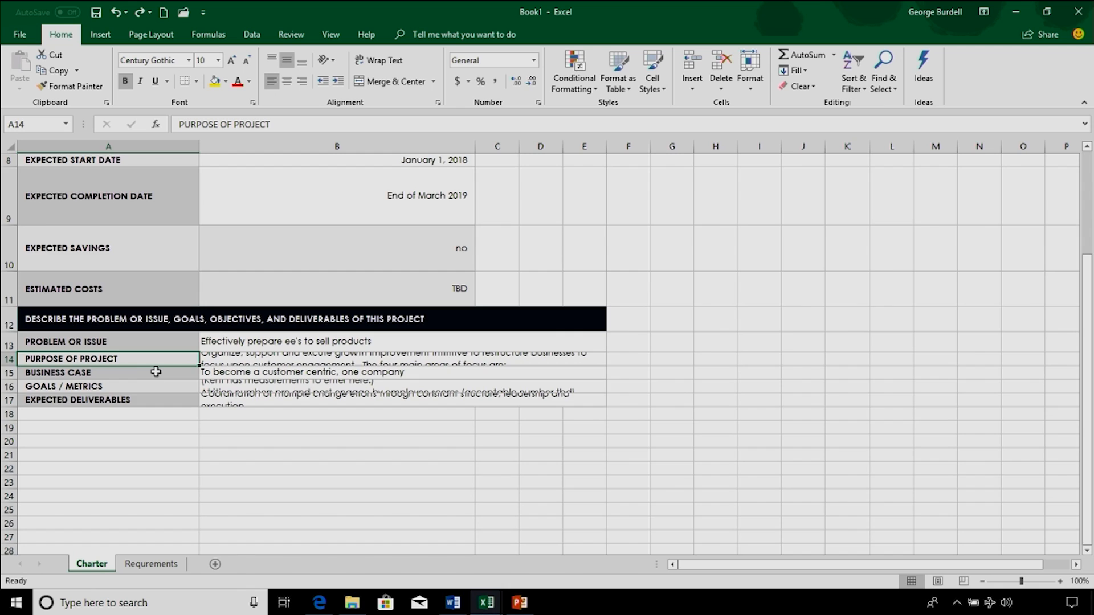
scroll(157, 371, up, 2)
scroll(160, 369, up, 1)
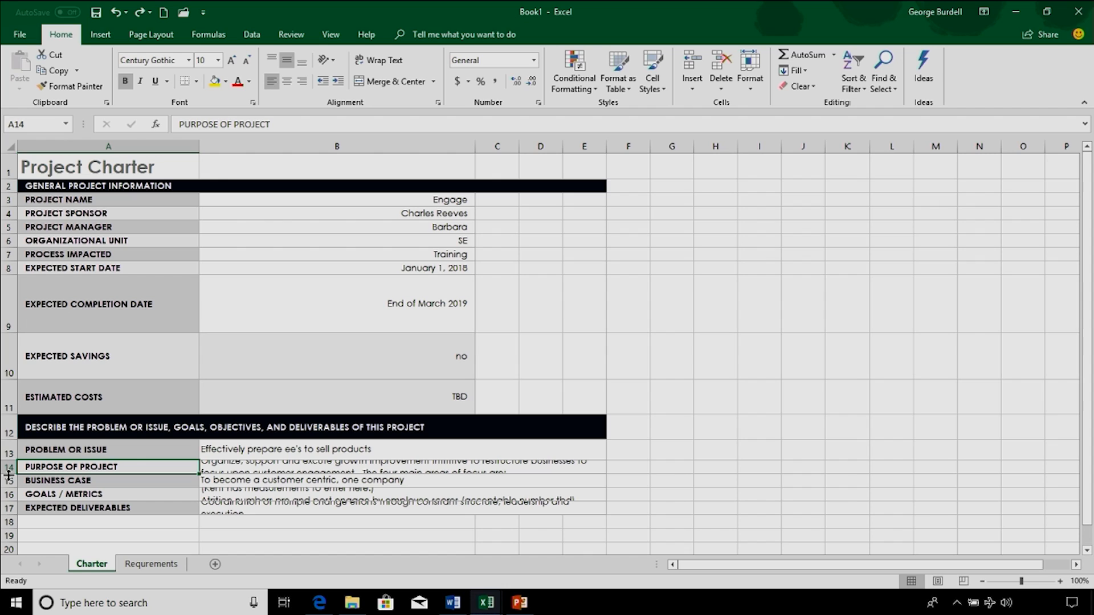
drag(9, 473, 8, 473)
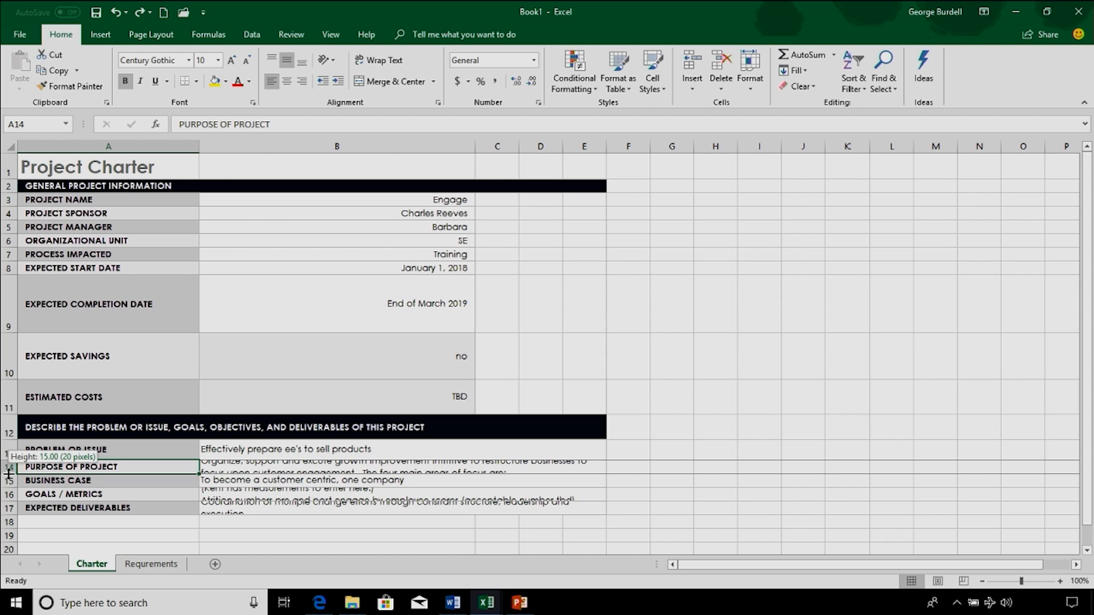
drag(9, 473, 9, 544)
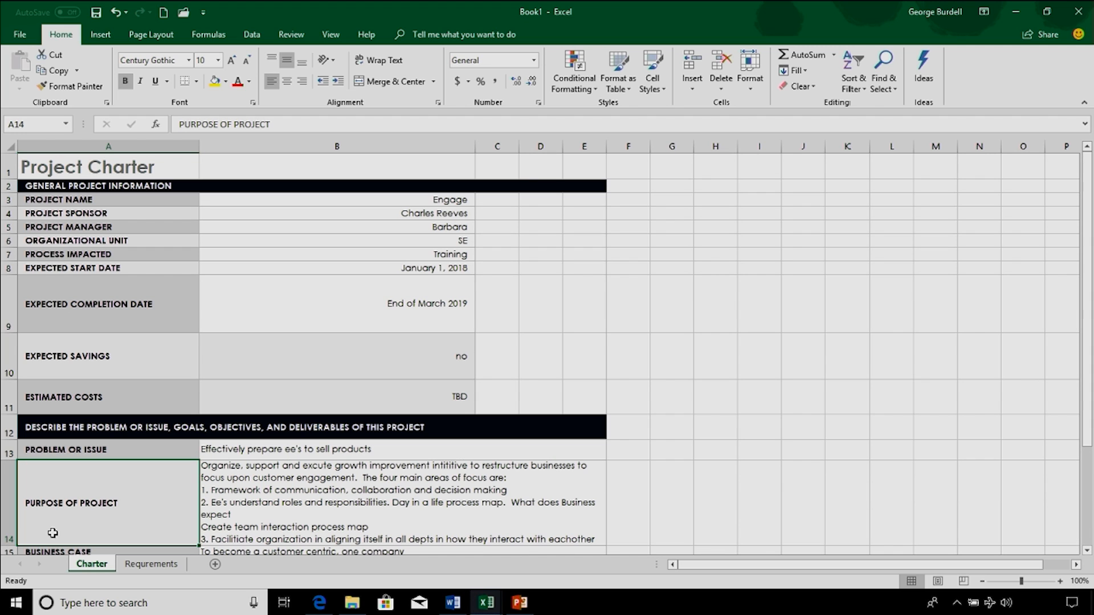
scroll(147, 505, down, 3)
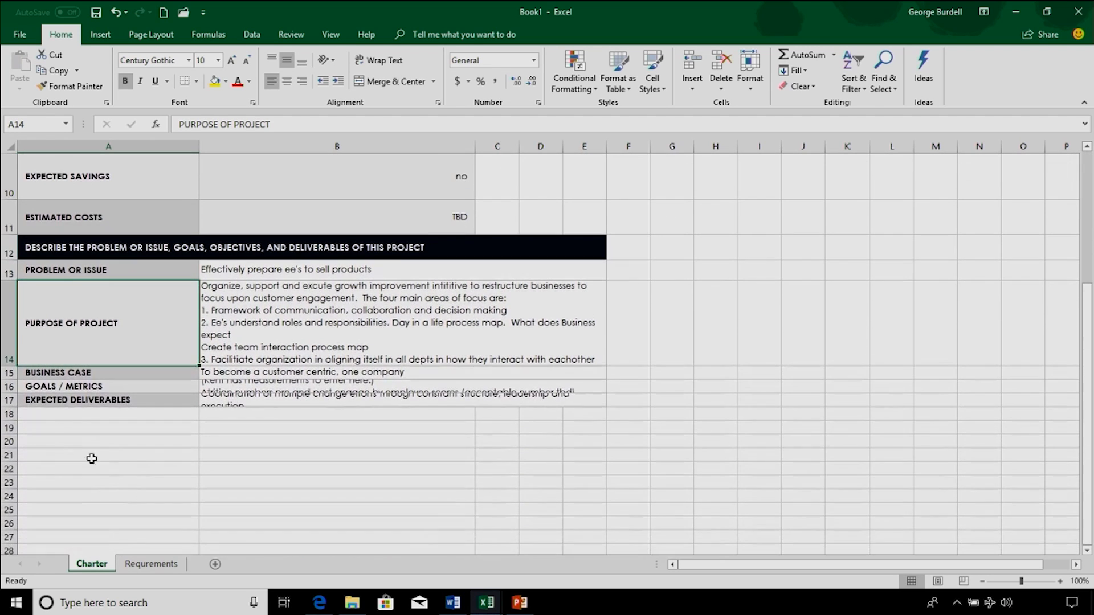
drag(9, 366, 5, 439)
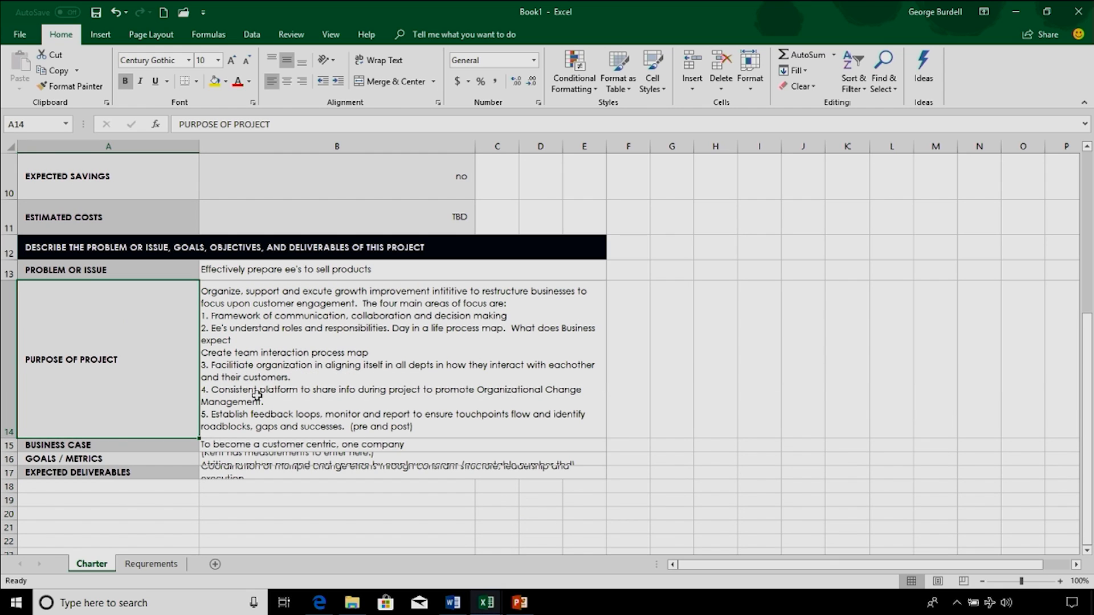
Step: Remove the black fill from cells C2:E2 beside the General Project Information heading
scroll(328, 305, up, 3)
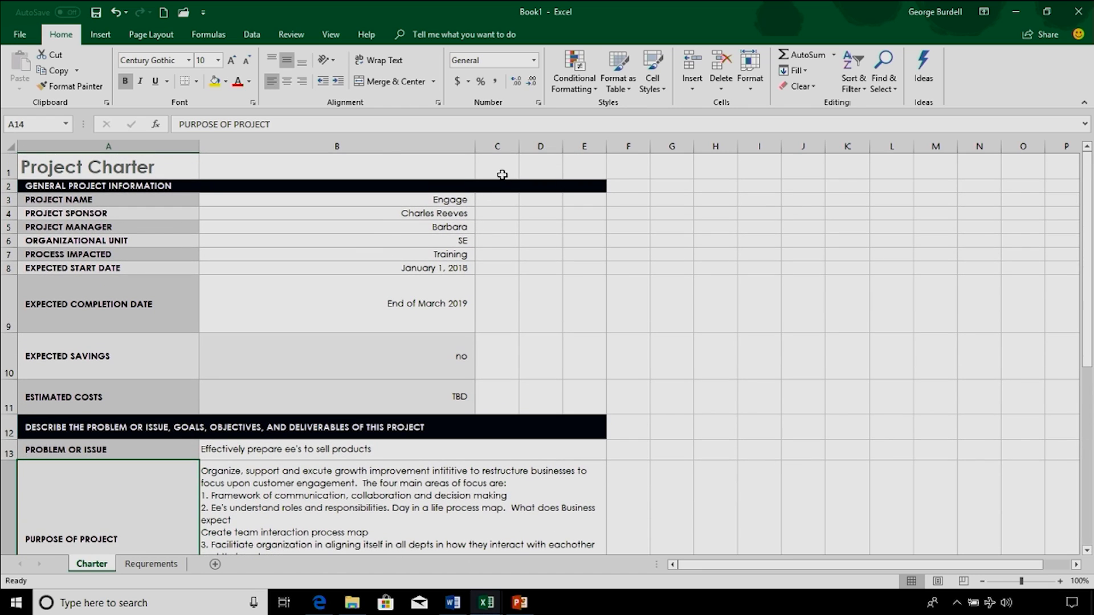
click(494, 198)
drag(495, 186, 598, 189)
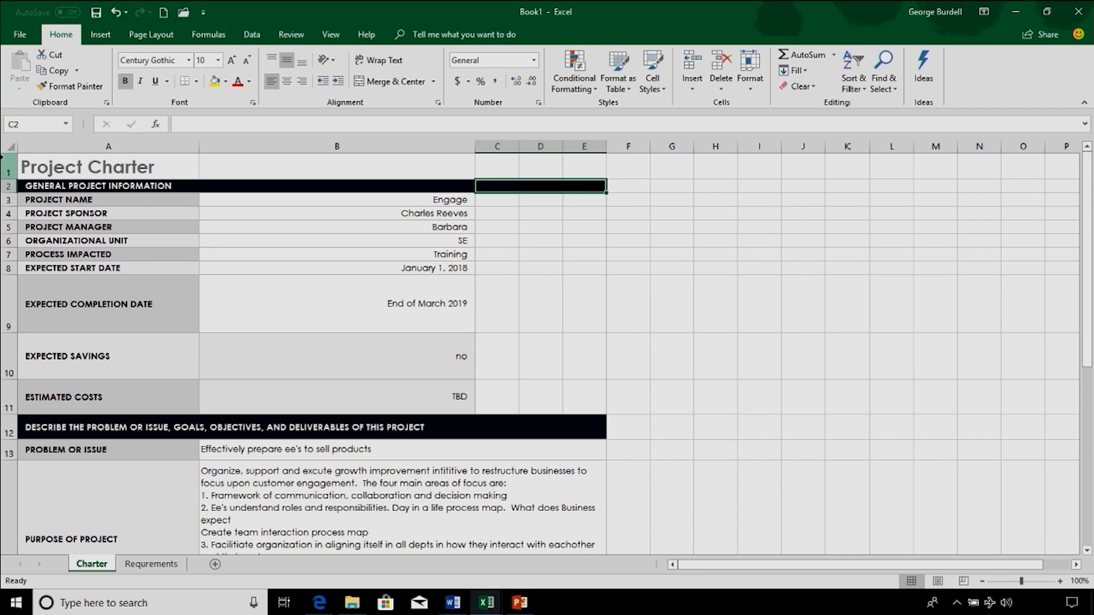
drag(493, 187, 578, 188)
click(222, 84)
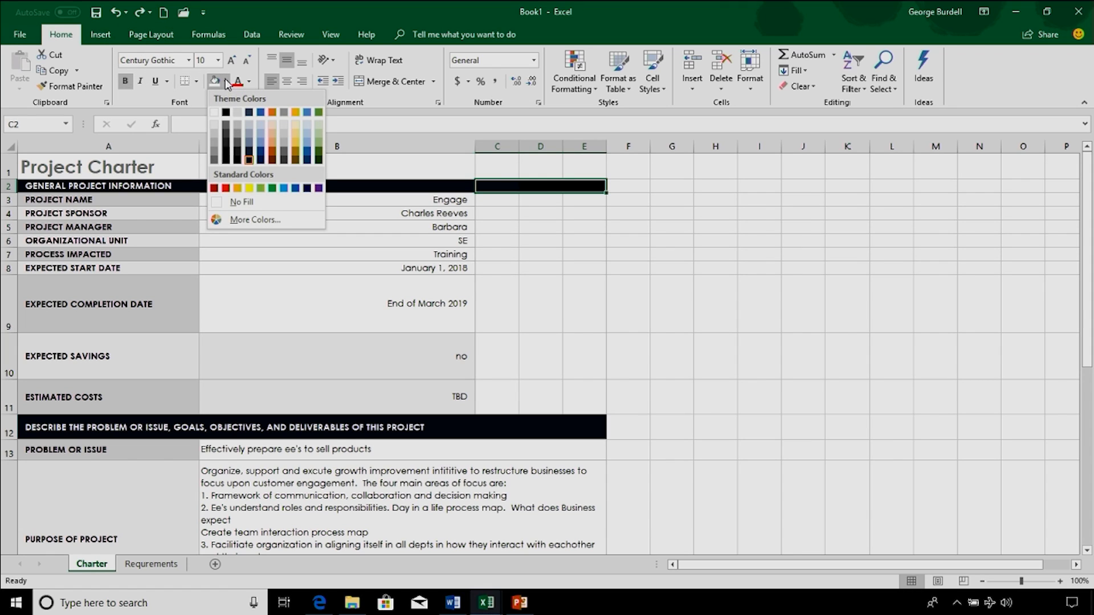
click(240, 201)
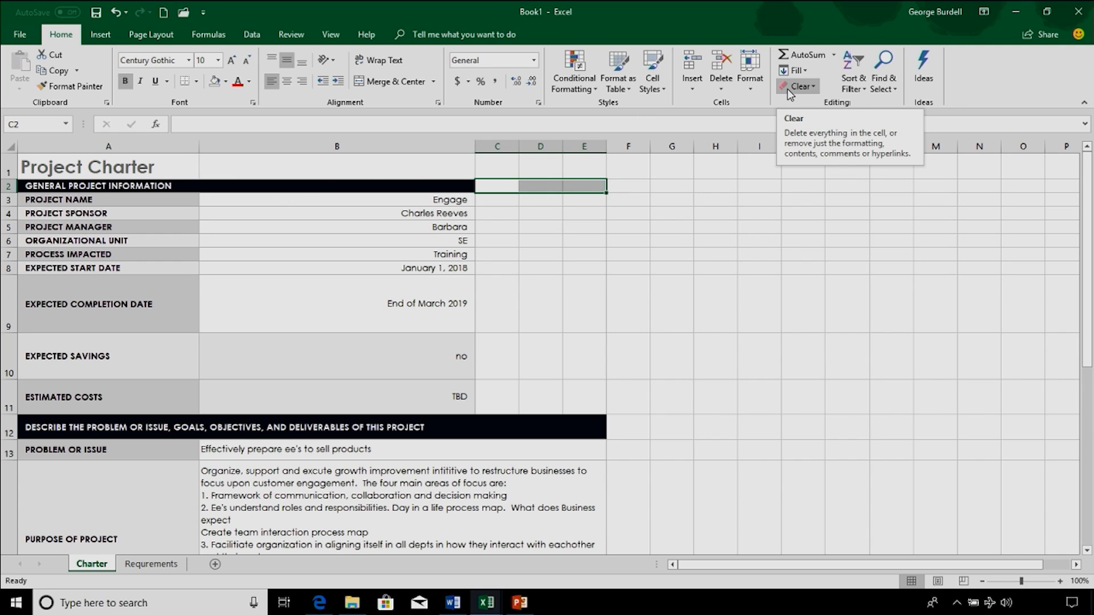
Step: Clear the black formatting from cells C12:E12 at the end of the problem, goals and deliverables heading row
click(506, 430)
drag(506, 430, 586, 420)
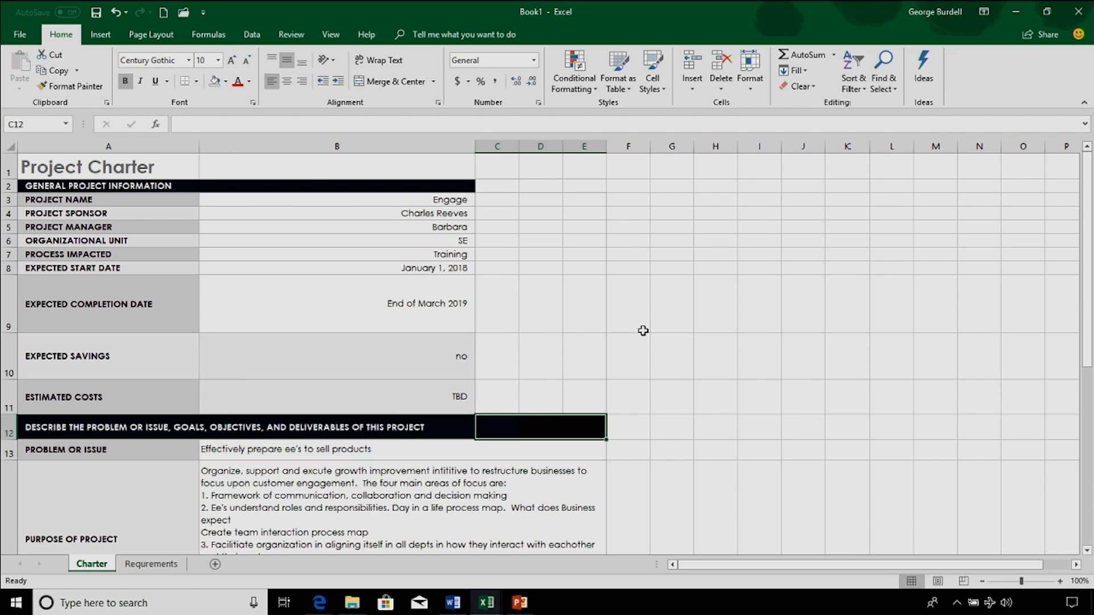
click(816, 92)
click(797, 117)
click(575, 321)
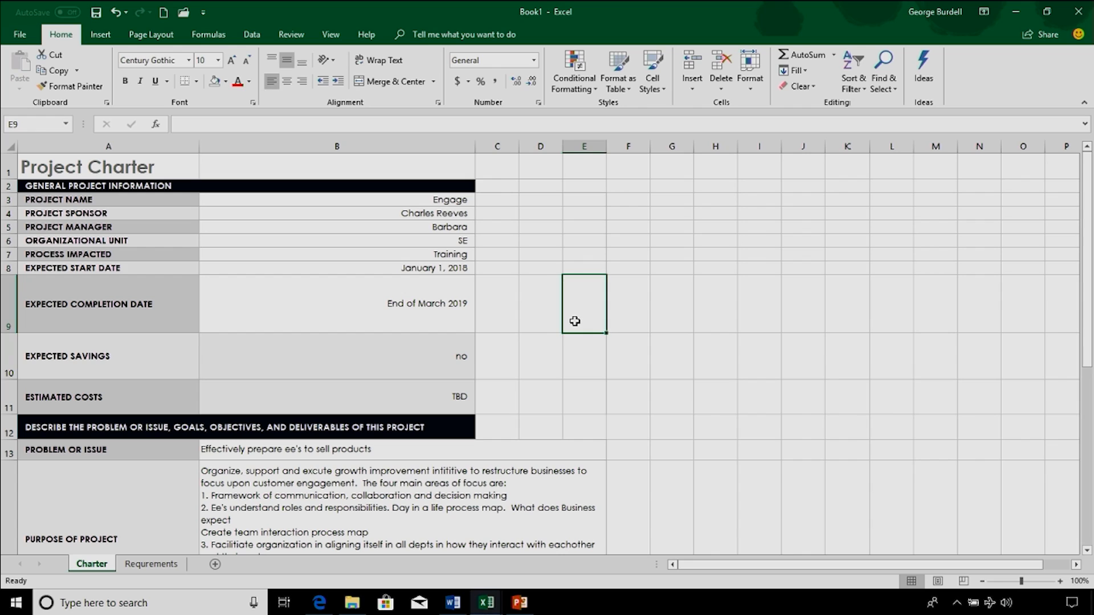